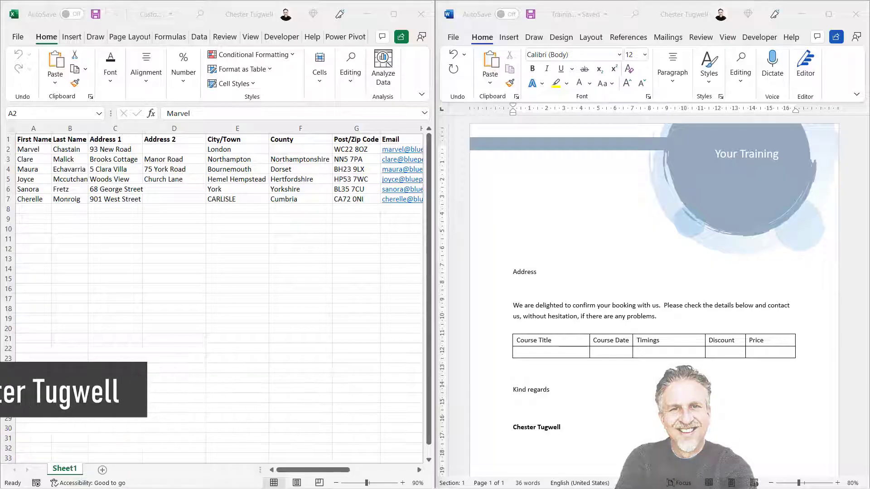
Review the customer list worksheet in Excel, from the name and address columns across to the course, date, time and price columns.
left_click(215, 168)
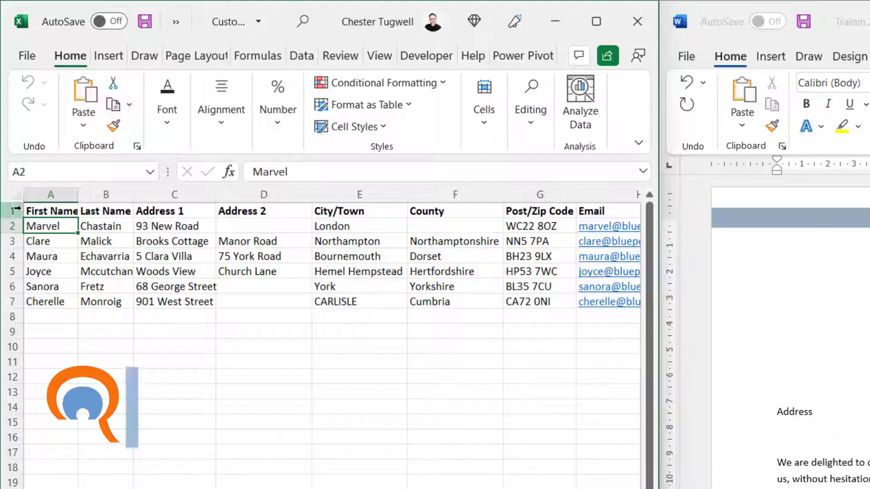
left_click(14, 210)
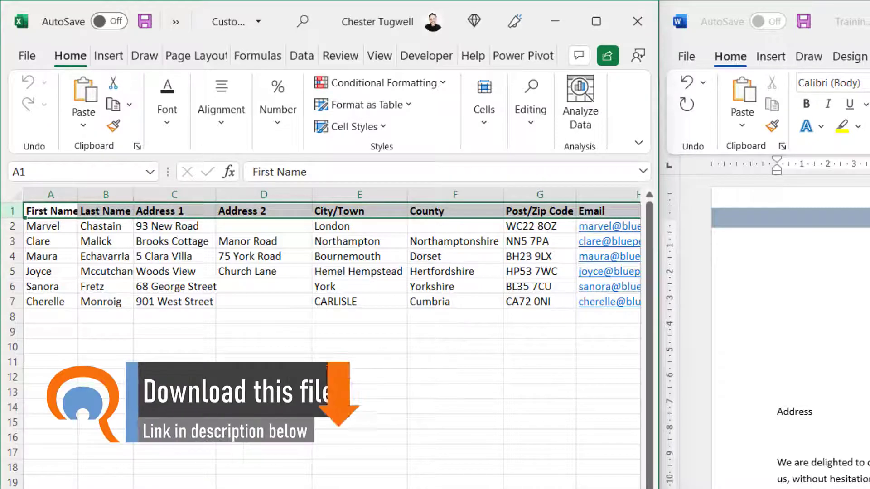
left_click(83, 239)
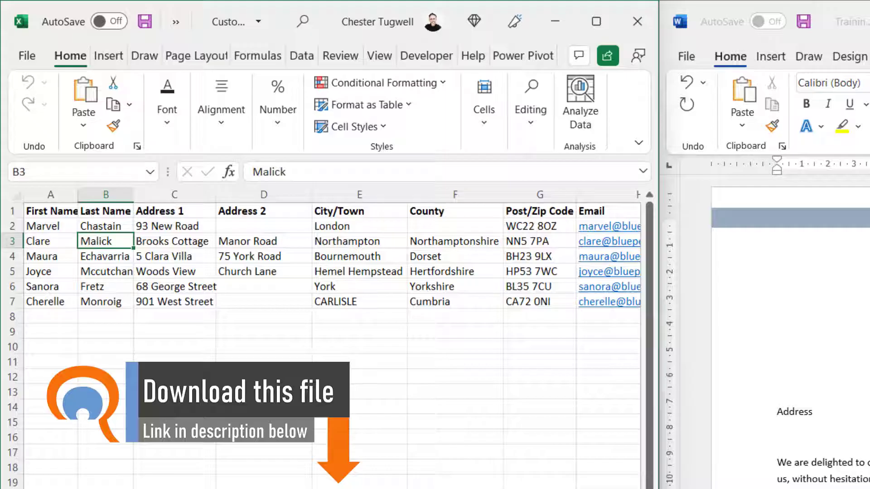
scroll(331, 259, "right", 10)
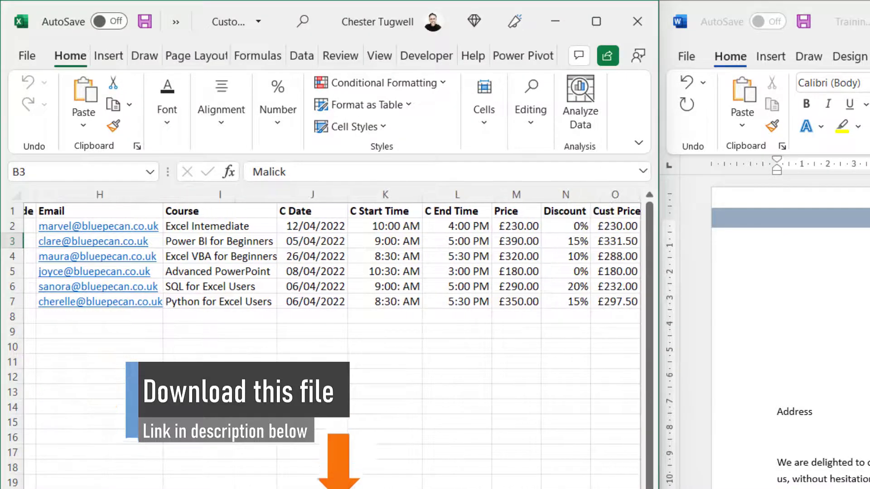
left_click_drag(220, 227, 217, 302)
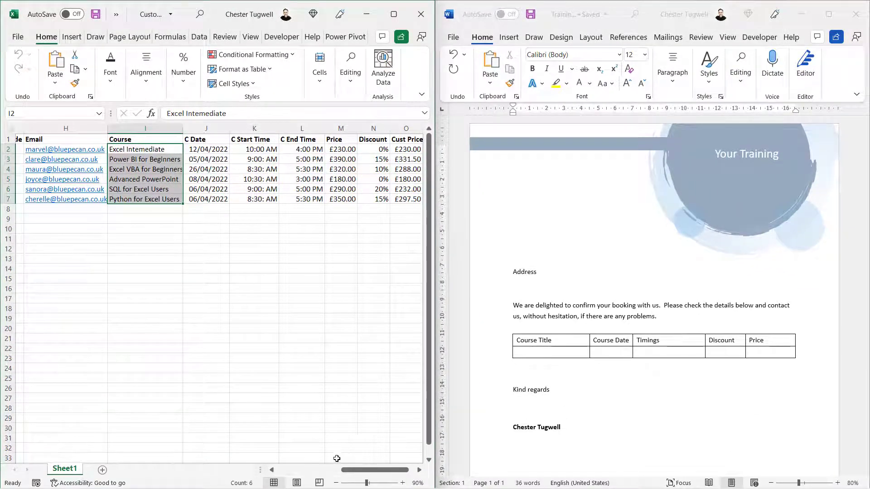
left_click_drag(367, 470, 304, 470)
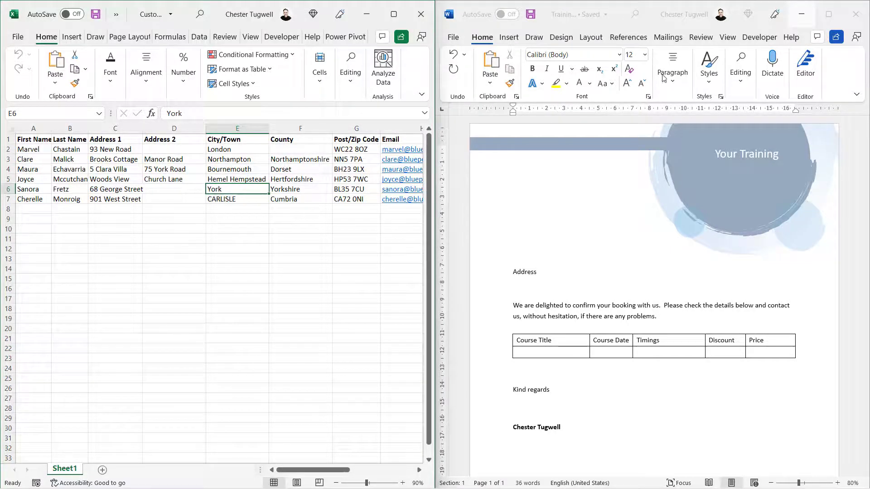
Switch to the Training Confirmation Demo letter in Word, maximize it, and start the Step-by-Step Mail Merge Wizard.
left_click(833, 17)
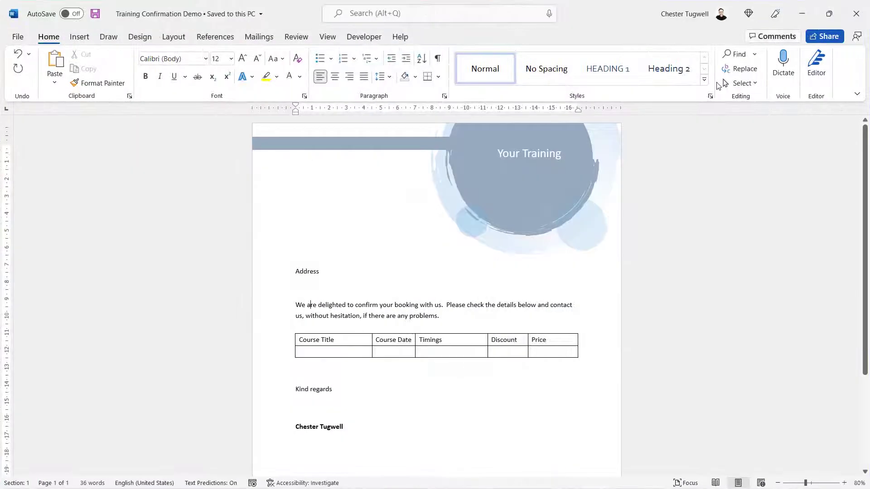
scroll(409, 260, "up", 3, "ctrl")
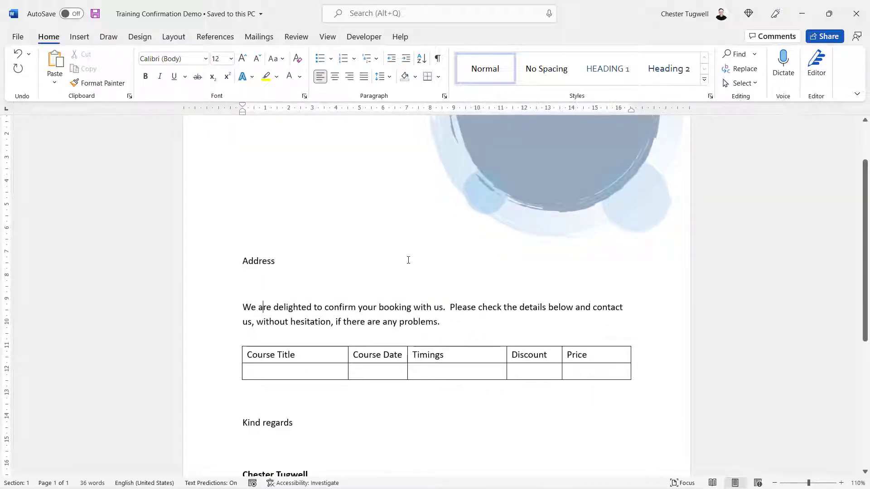
scroll(409, 260, "down", 3)
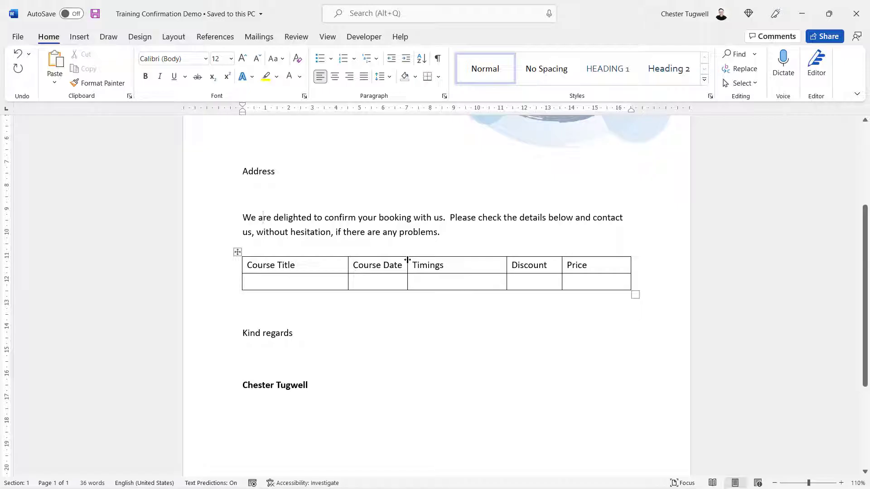
scroll(407, 260, "up", 3)
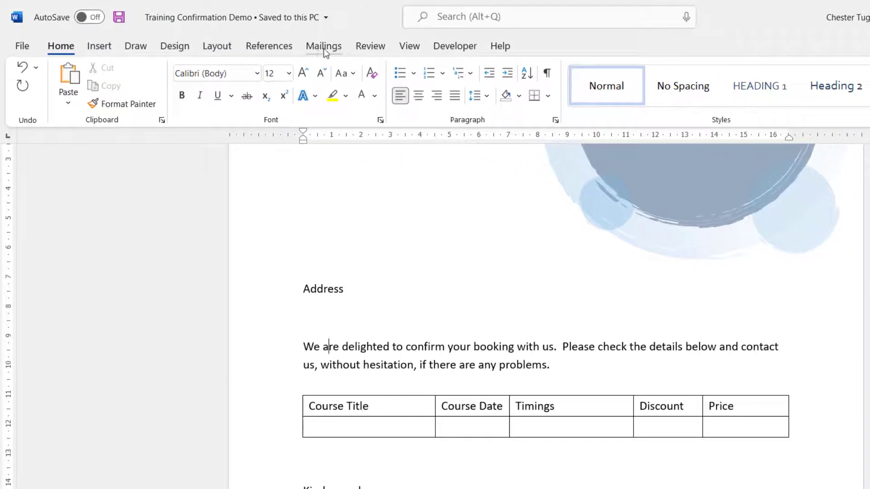
left_click(327, 48)
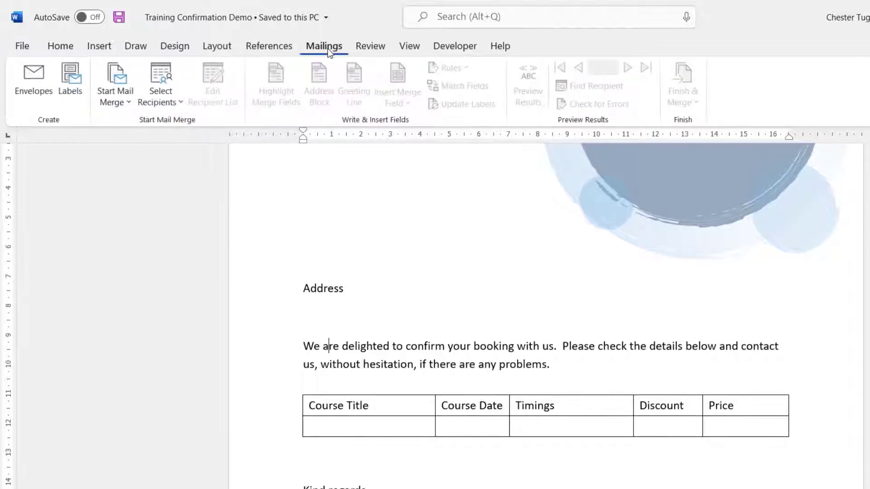
left_click(122, 91)
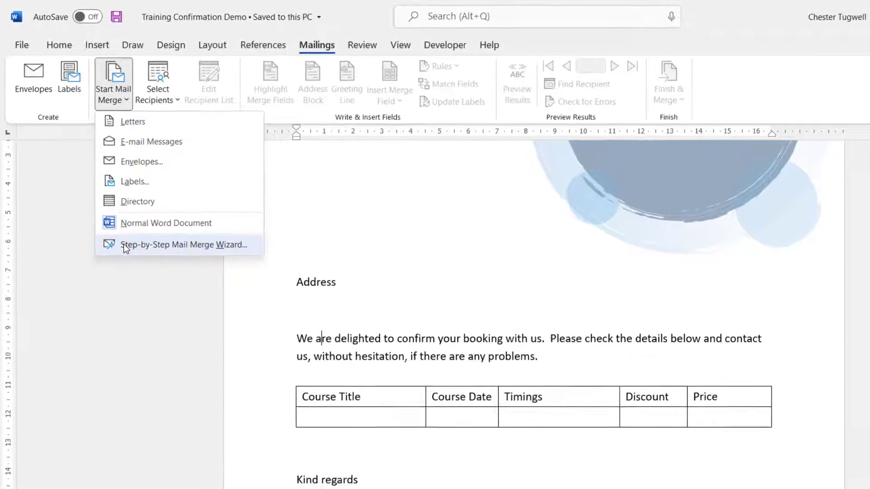
left_click(127, 251)
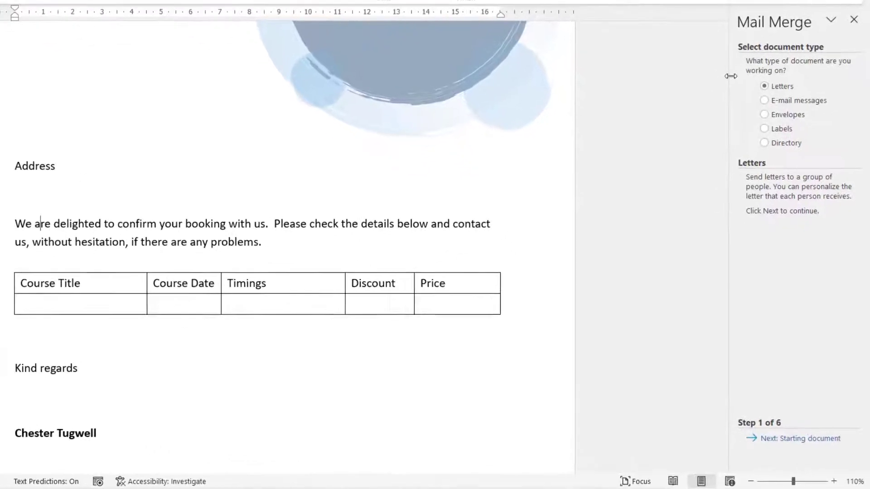
Widen the wizard pane and set up the merge as letters based on the current document, continuing to recipient selection.
left_click_drag(751, 141, 714, 141)
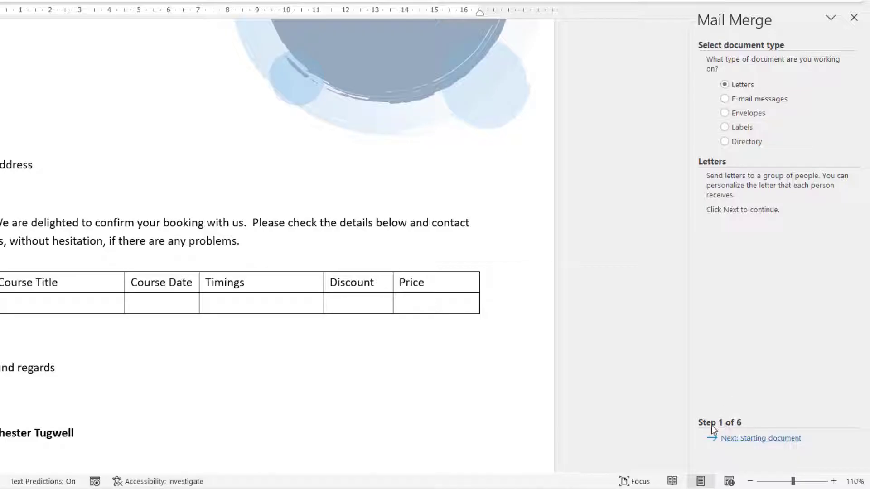
left_click(748, 439)
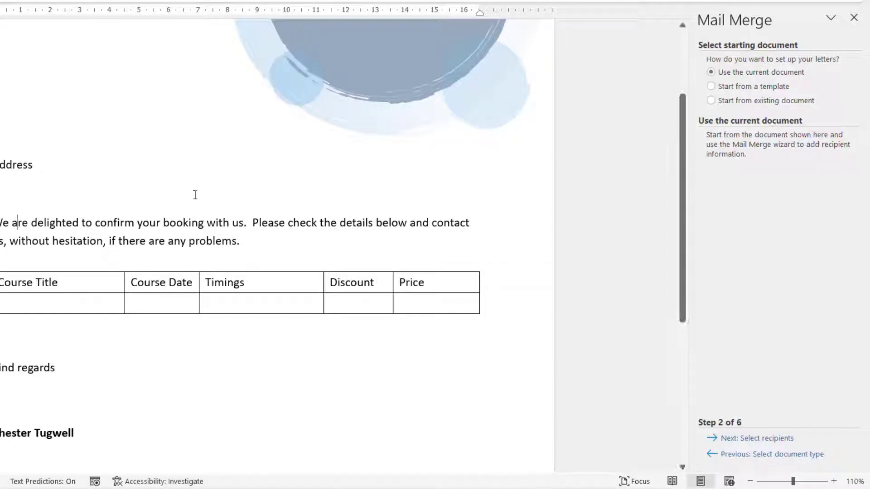
left_click(750, 439)
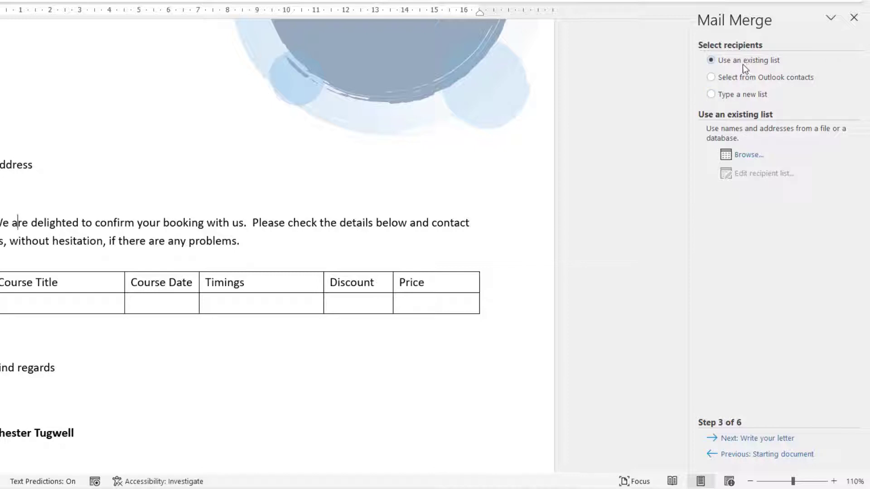
Use Sheet1$ of the existing Customer List workbook, with column headers in its first row, as the recipient list and include all recipients.
left_click(748, 155)
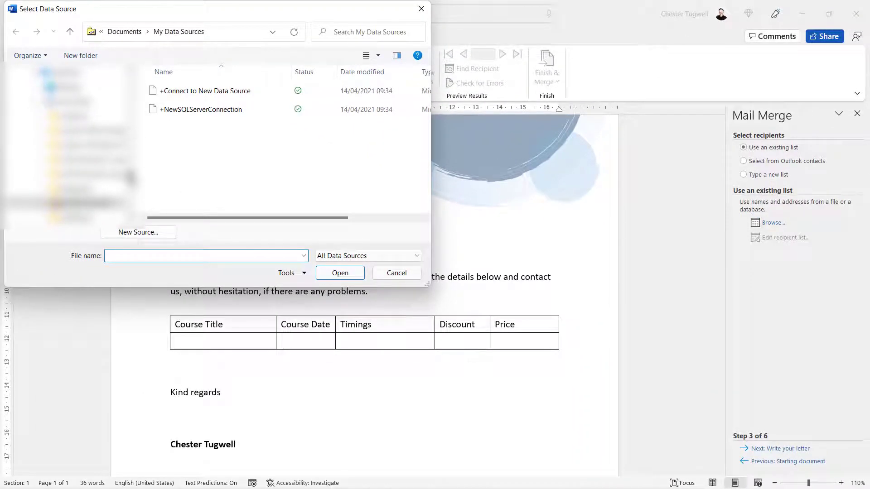
left_click(68, 204)
left_click(174, 93)
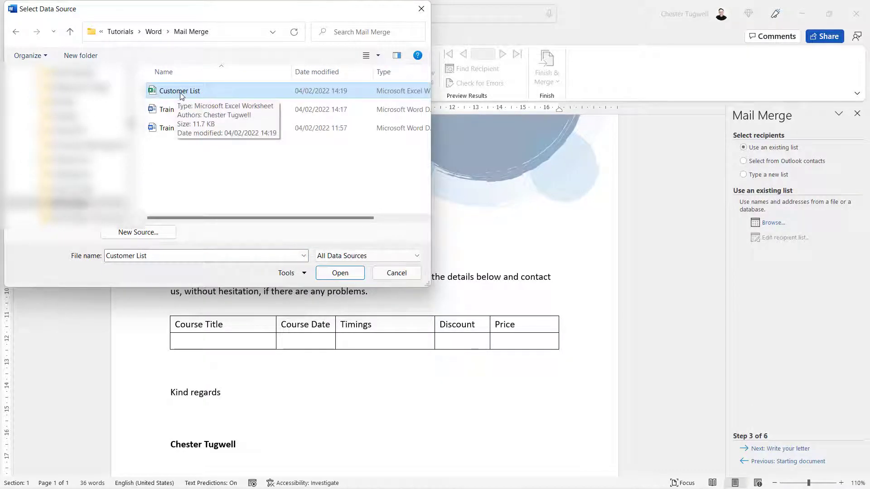
left_click(340, 273)
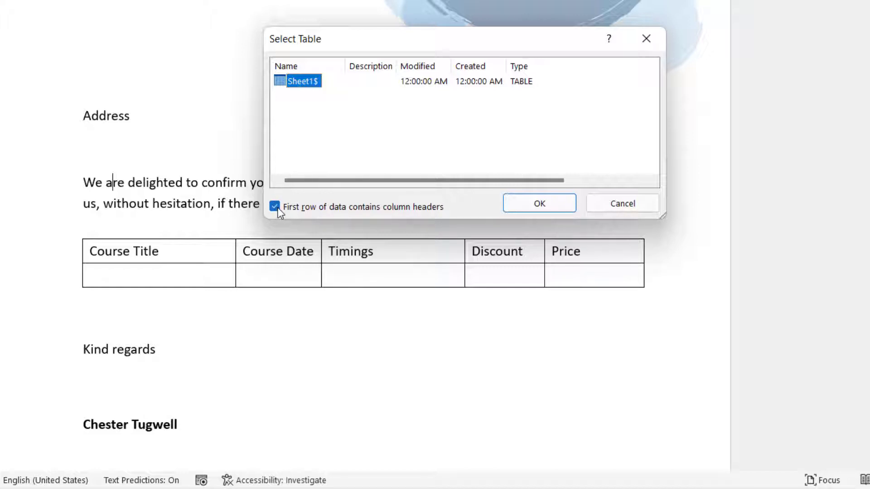
left_click(524, 203)
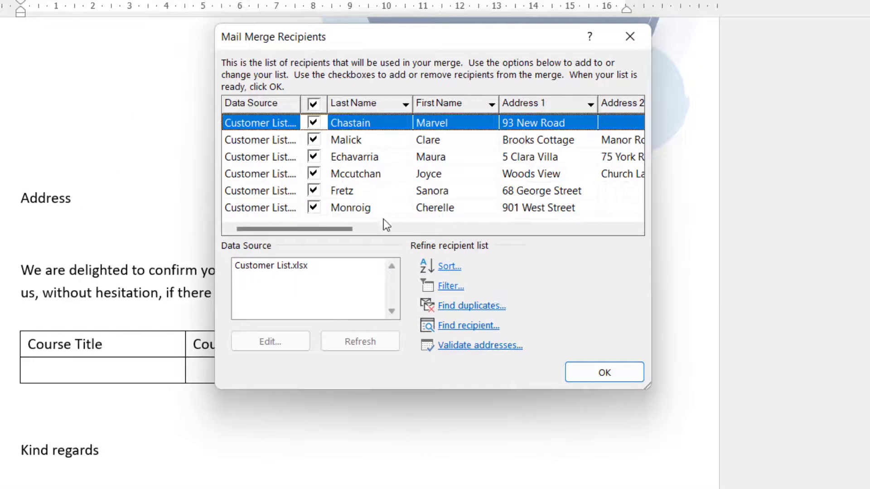
left_click_drag(328, 228, 296, 232)
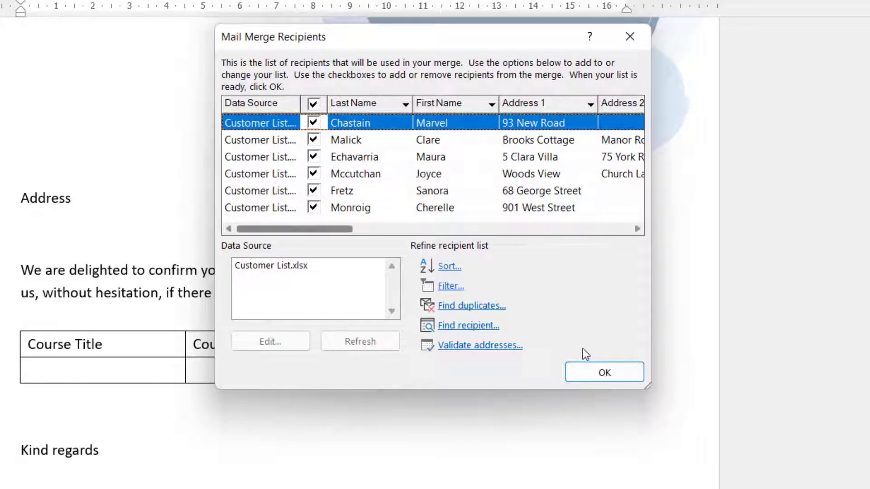
left_click(591, 374)
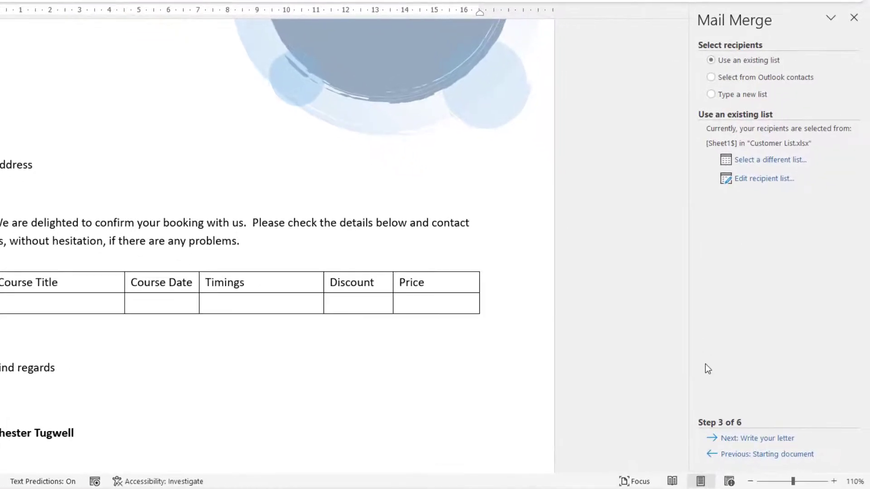
Advance the wizard to writing the letter and delete the Address placeholder line above the opening paragraph.
left_click(754, 438)
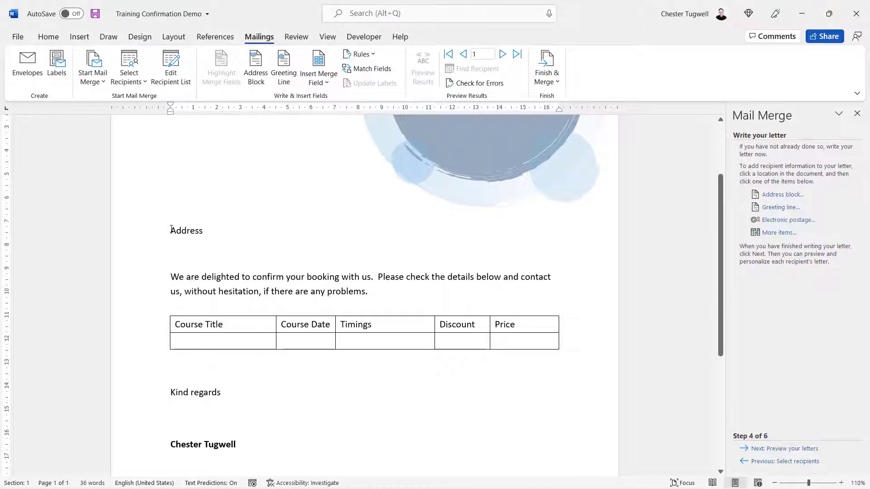
double_click(197, 231)
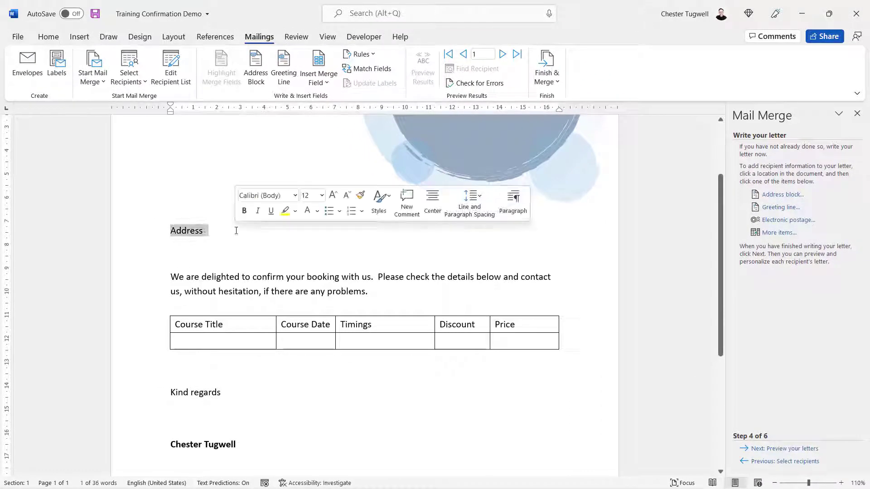
key("Delete")
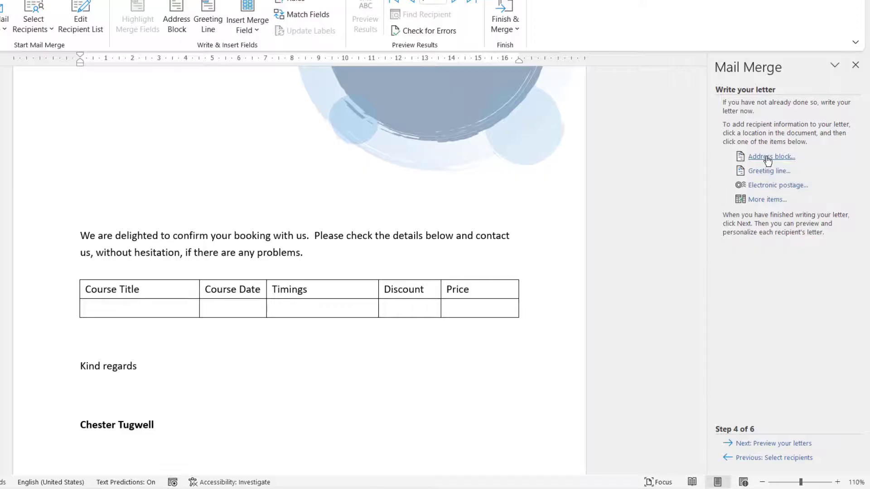
Open the address block settings and browse the recipients' previews to check which address elements are included.
left_click(768, 158)
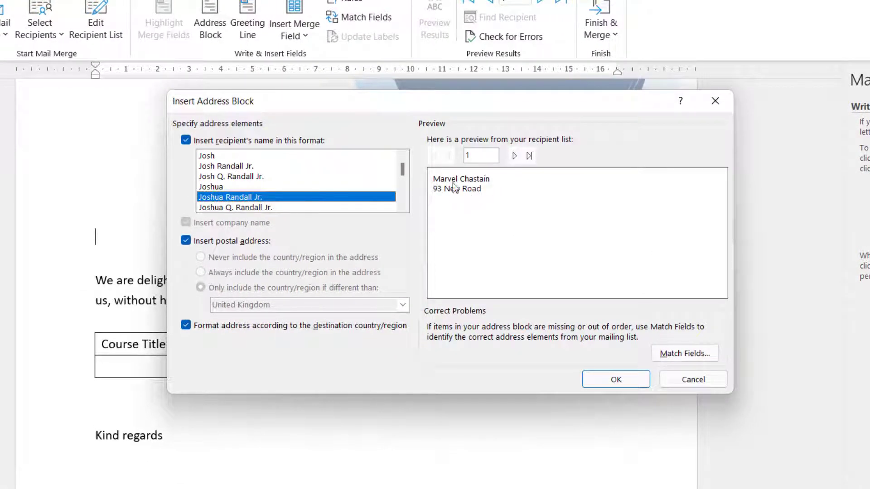
left_click(514, 156)
left_click(515, 157)
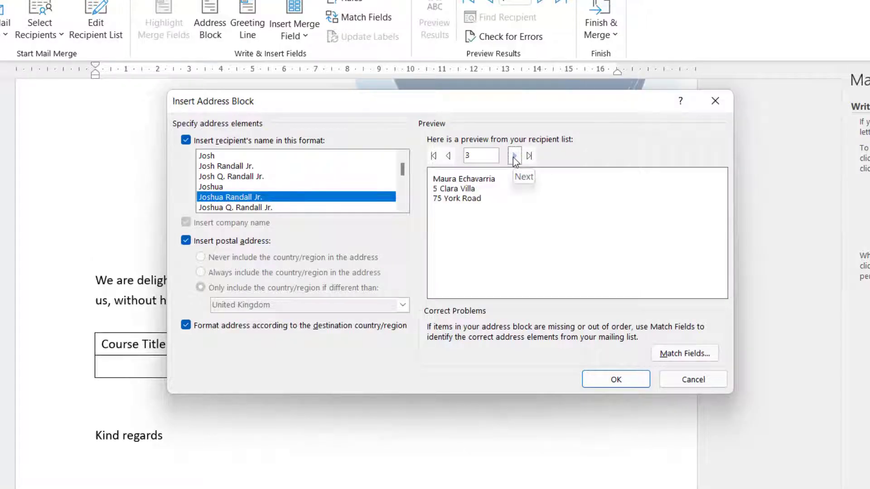
left_click(514, 156)
left_click(514, 156)
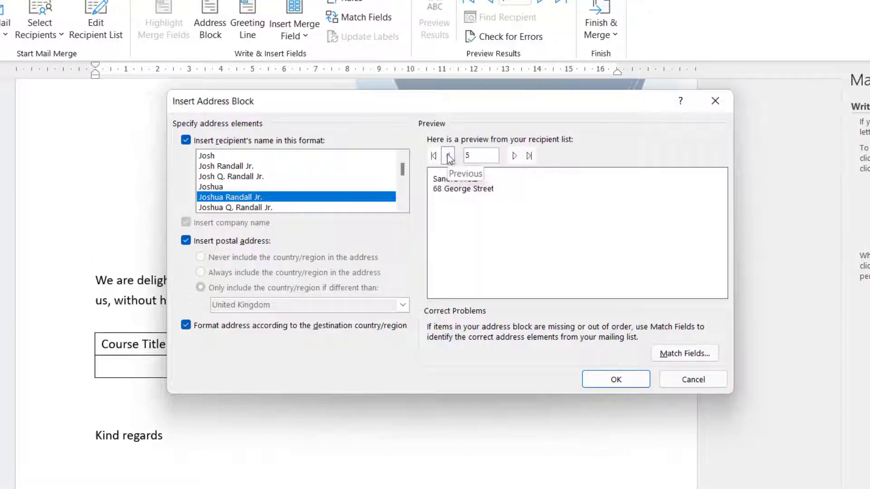
left_click(515, 156)
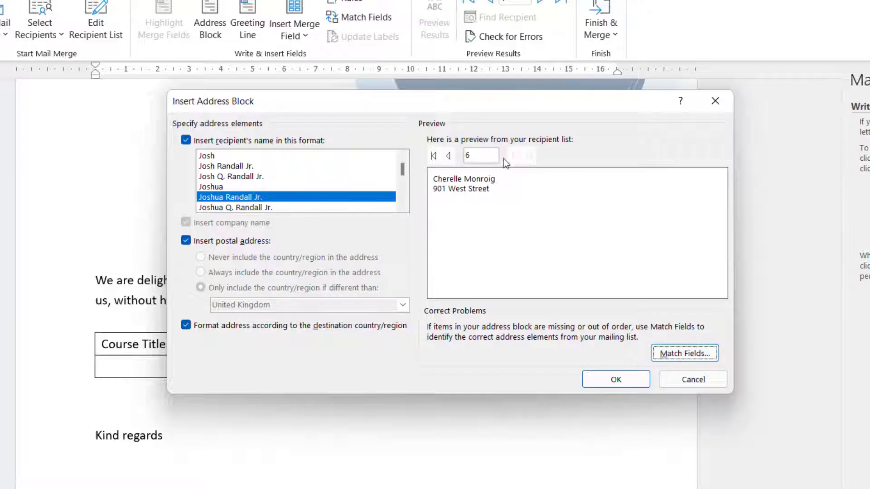
left_click(448, 157)
left_click(449, 157)
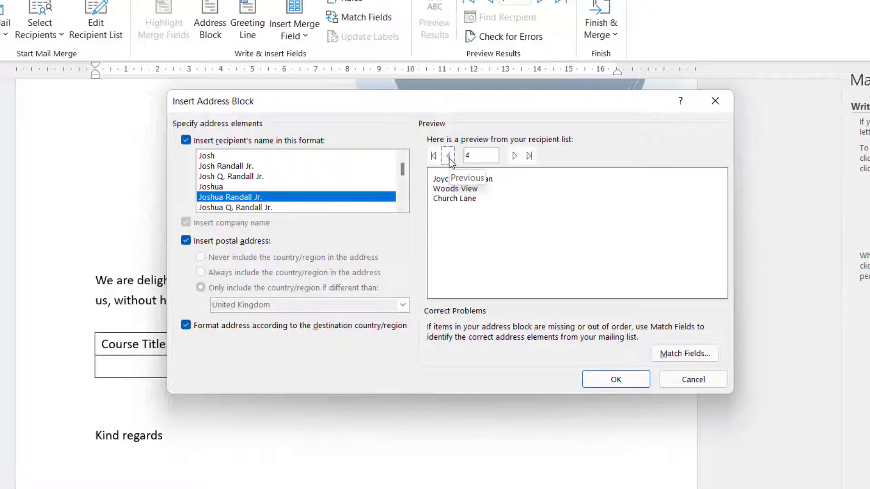
left_click(448, 157)
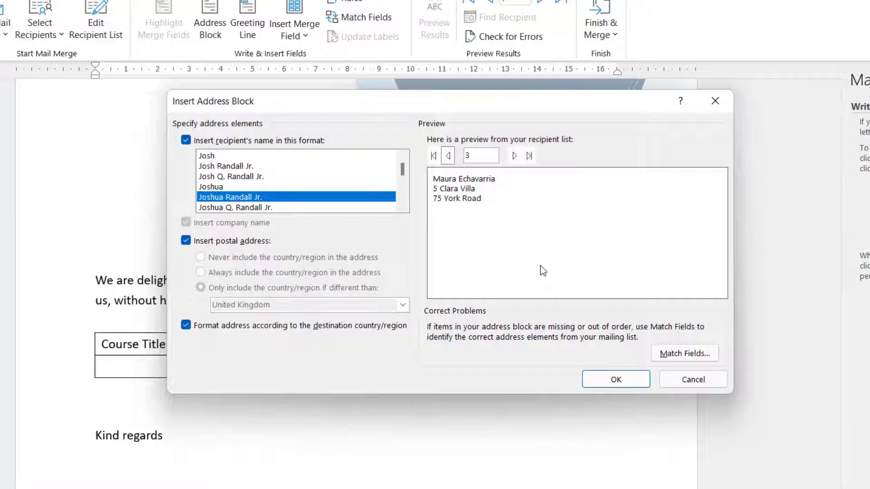
Match the address block's City to City/Town, State to County and Postal Code to Post/Zip Code.
left_click(688, 353)
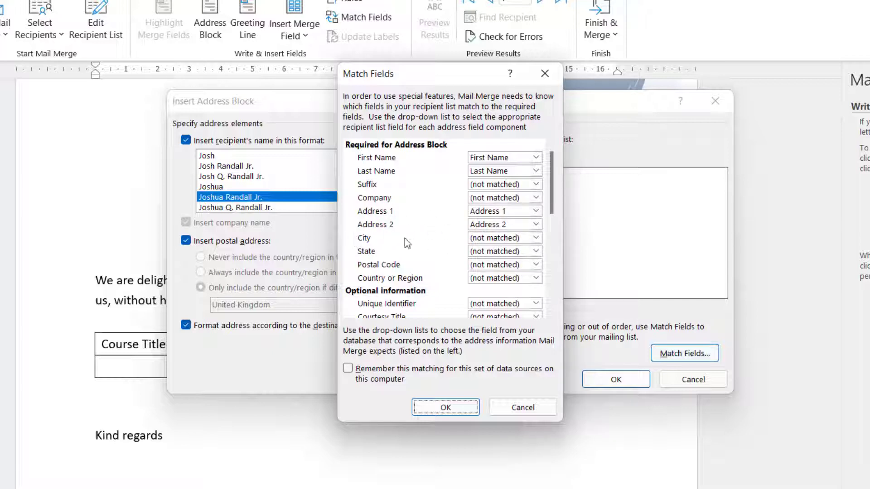
left_click(536, 239)
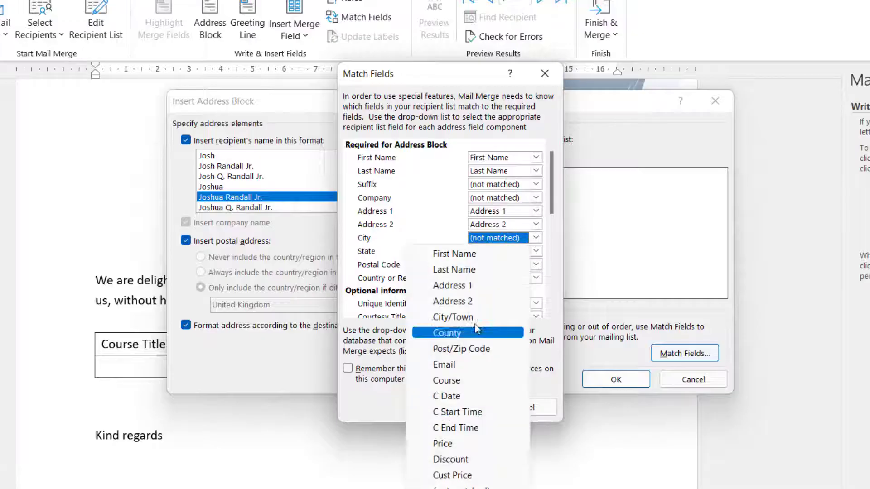
left_click(477, 319)
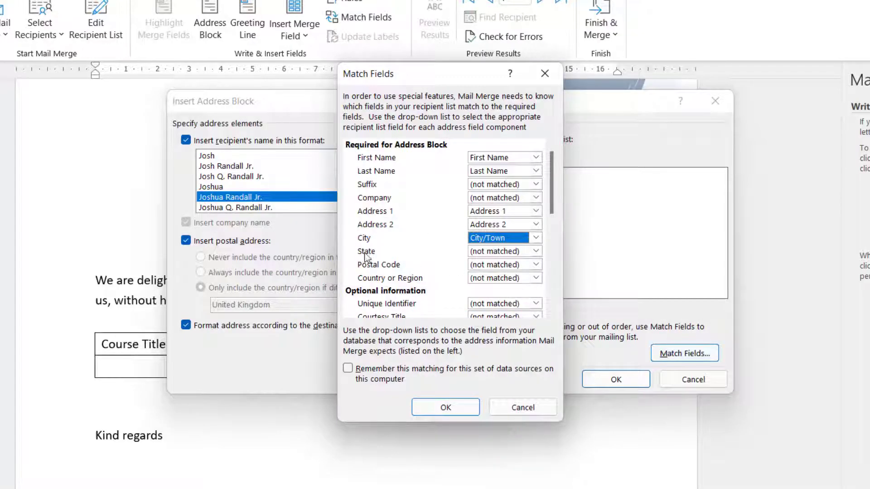
left_click(536, 253)
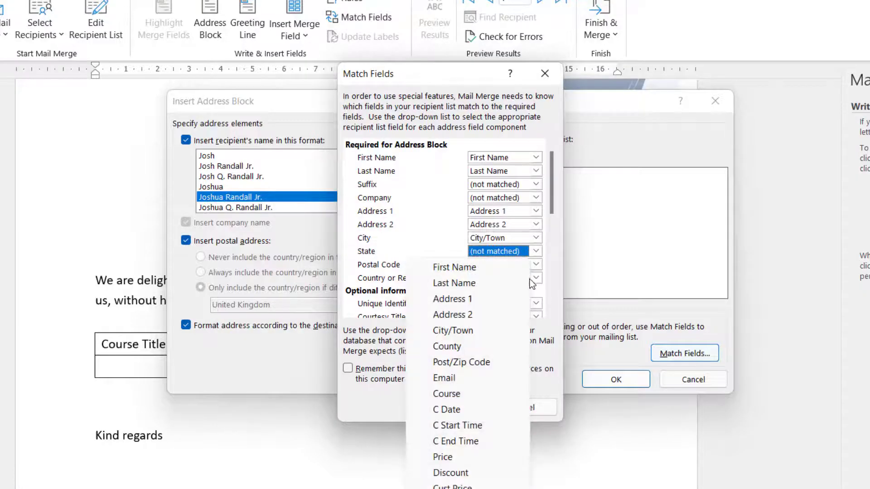
left_click(454, 347)
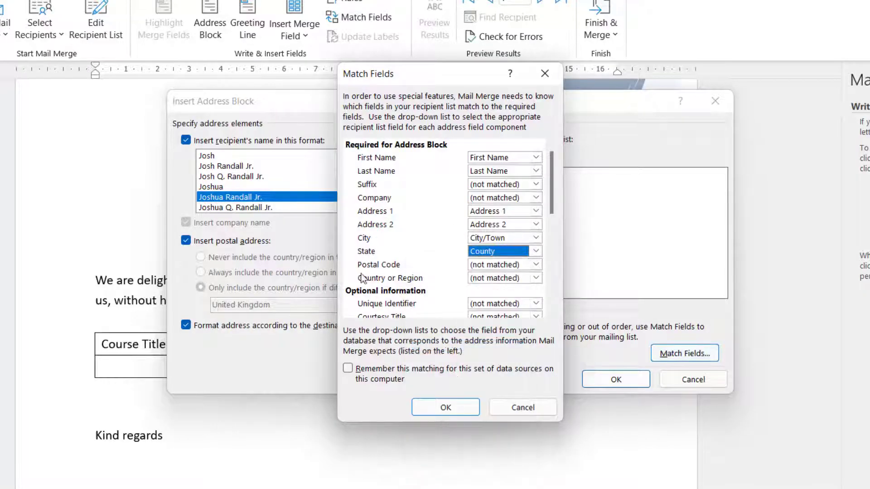
left_click(537, 265)
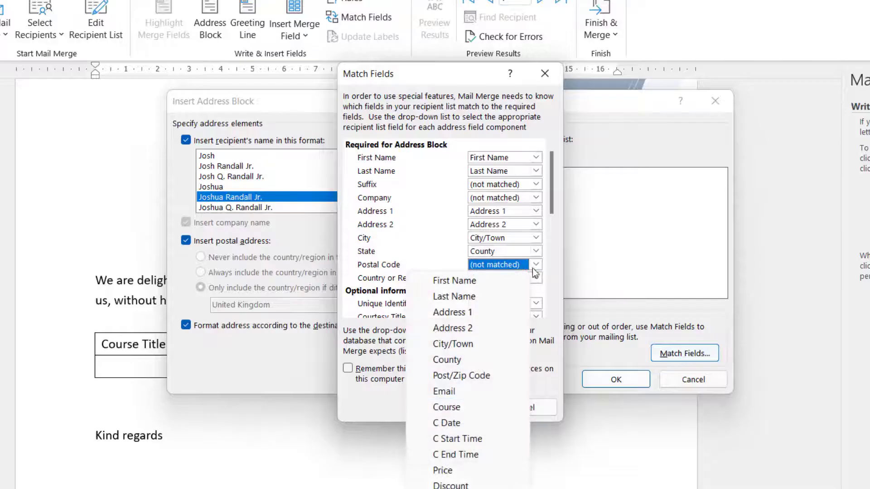
left_click(465, 383)
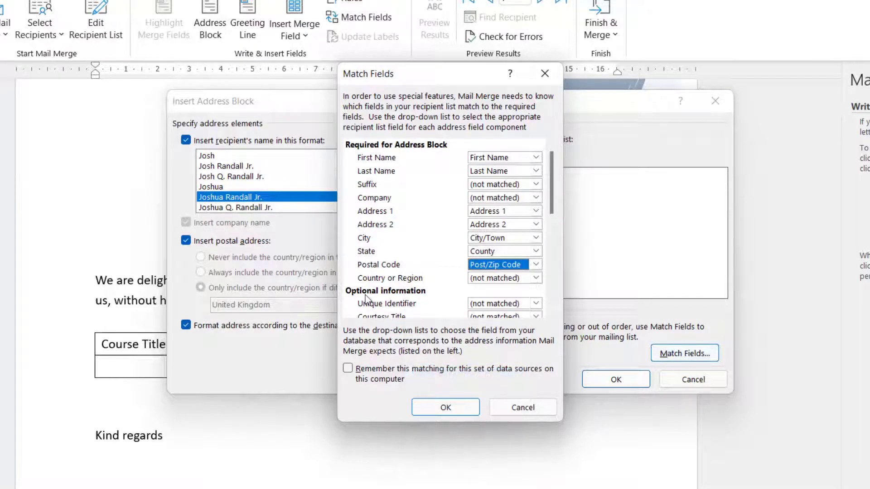
scroll(413, 269, "down", 5)
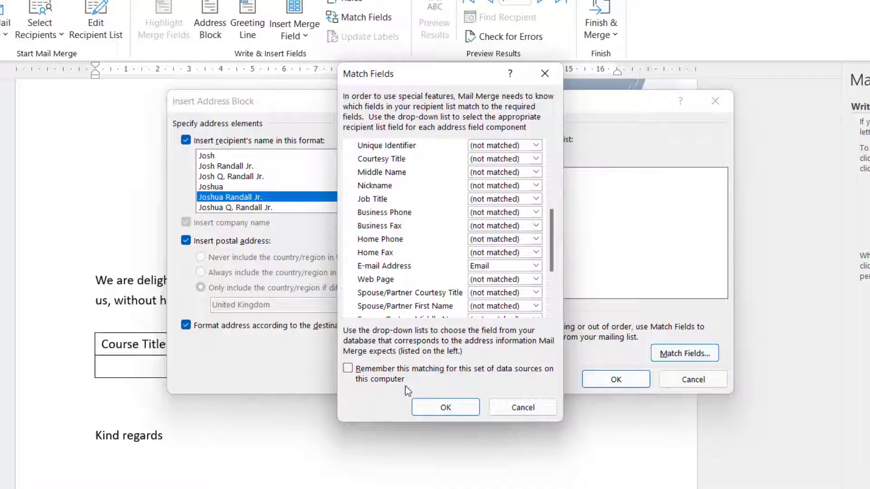
left_click(435, 408)
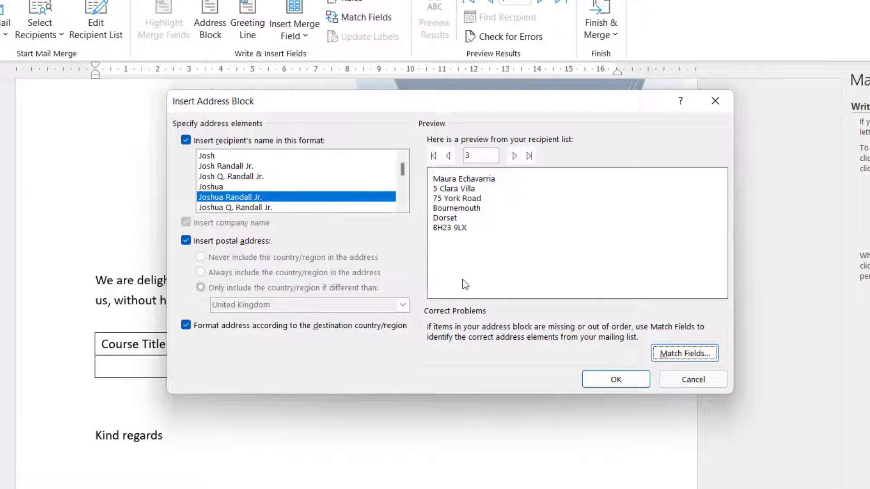
Browse several recipients' address previews and insert the address block above the opening paragraph.
left_click(451, 156)
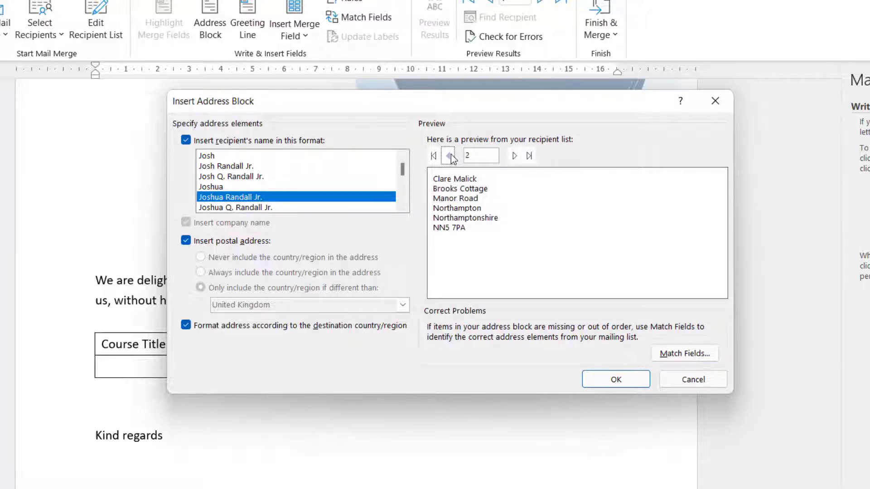
left_click(451, 156)
left_click(514, 156)
left_click(514, 155)
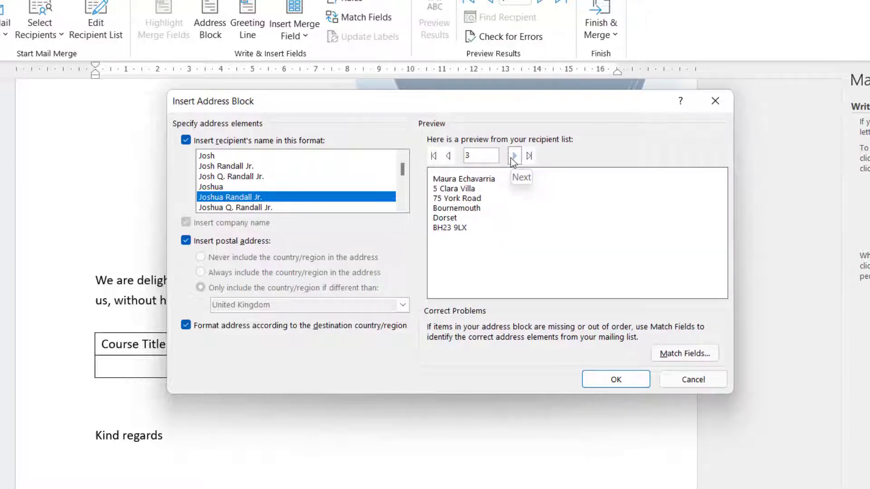
left_click(514, 156)
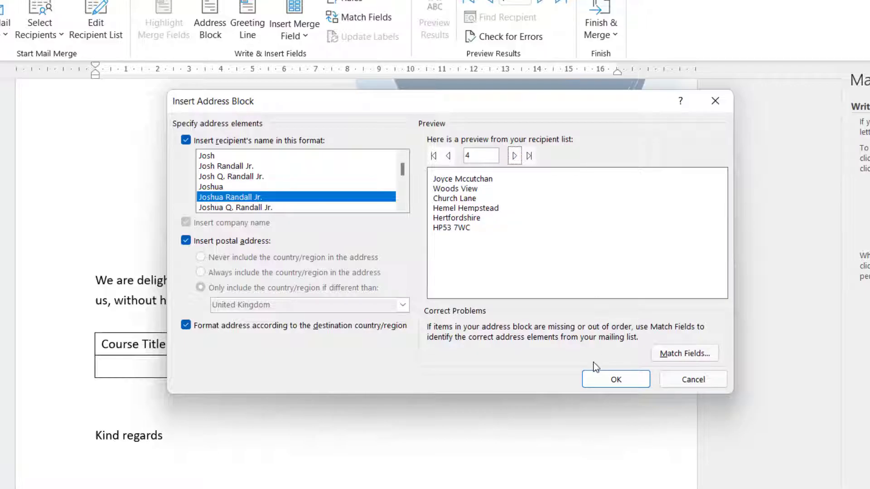
left_click(607, 384)
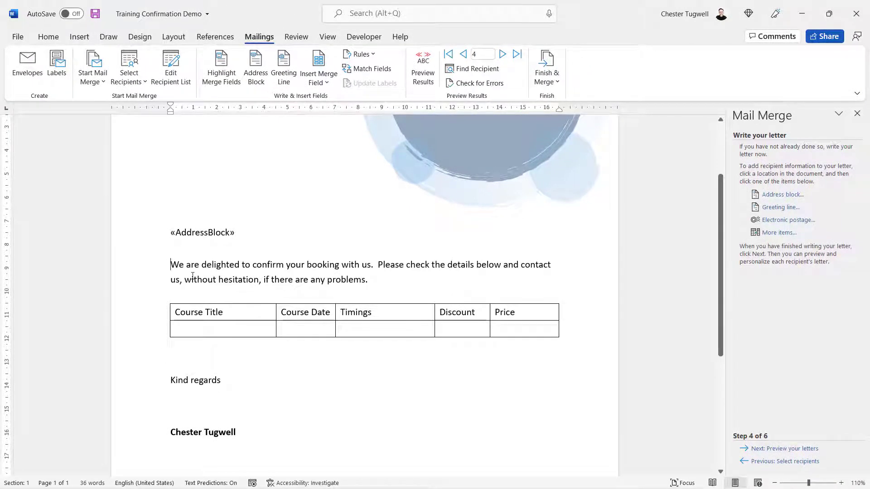
On a new line above the opening paragraph, set up a greeting of Dear plus full name, no punctuation, with Dear Sir or Madam, for invalid names.
key("Return")
left_click(179, 264)
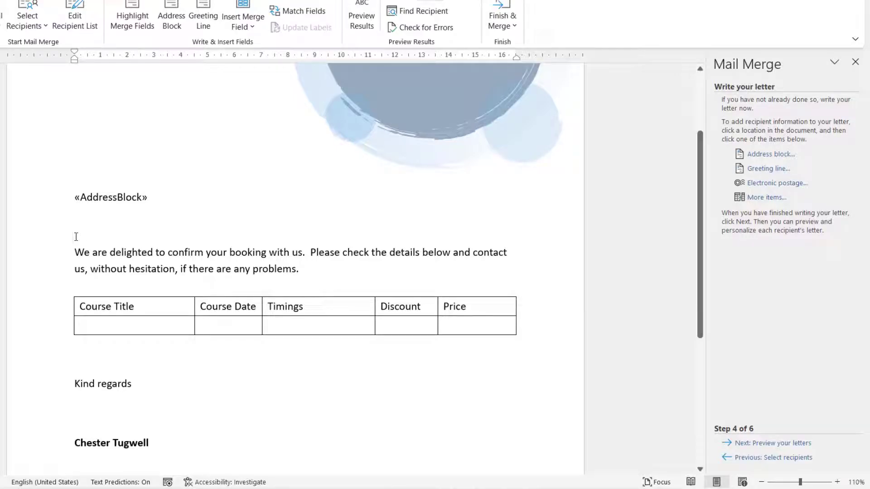
left_click(769, 169)
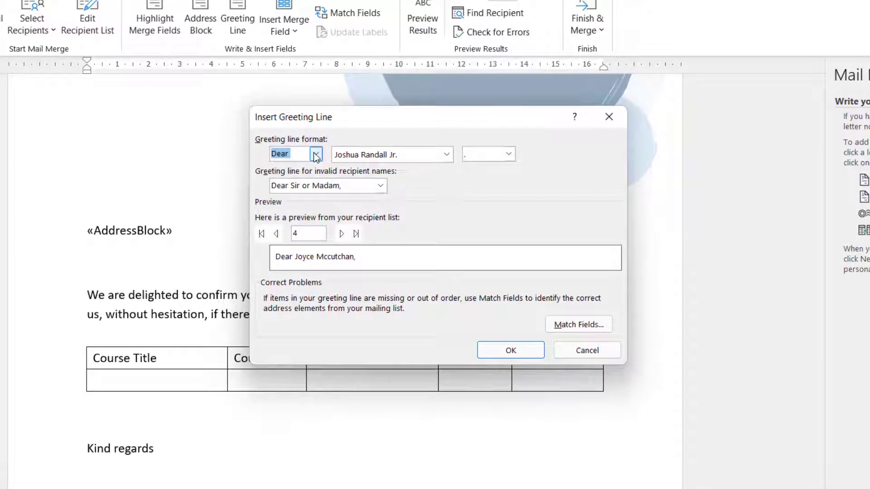
left_click(316, 154)
left_click(315, 155)
left_click(443, 156)
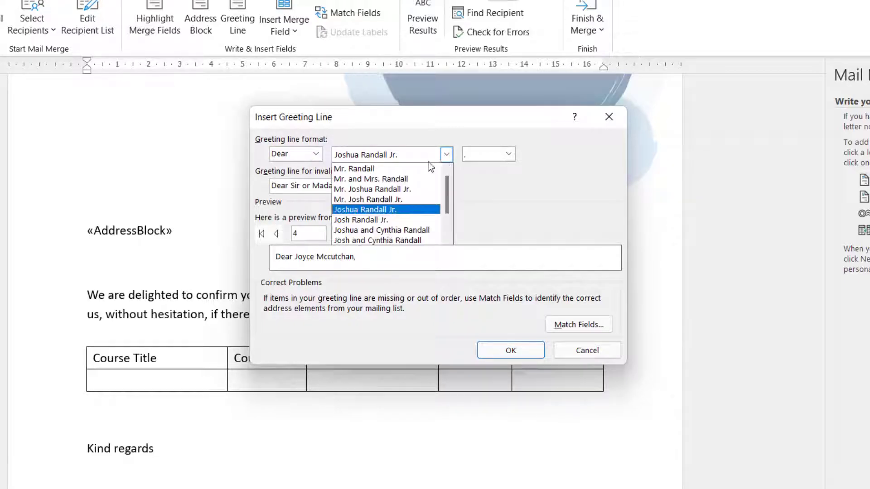
left_click(356, 209)
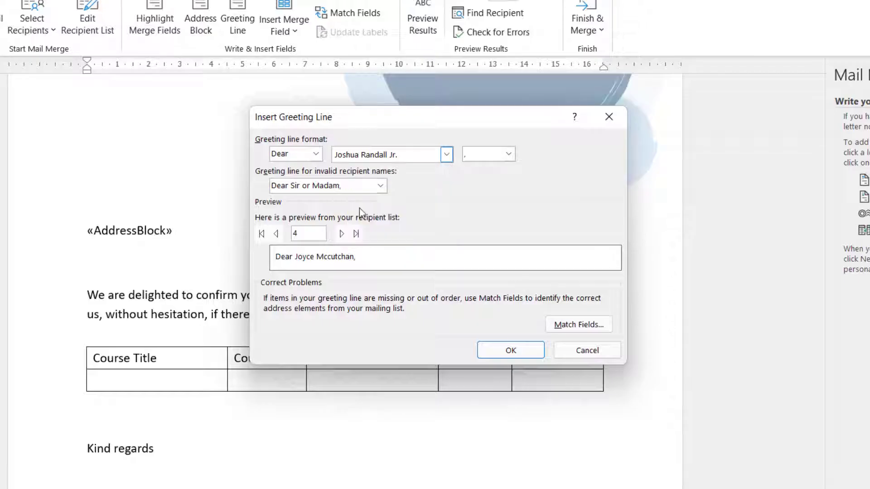
left_click(510, 155)
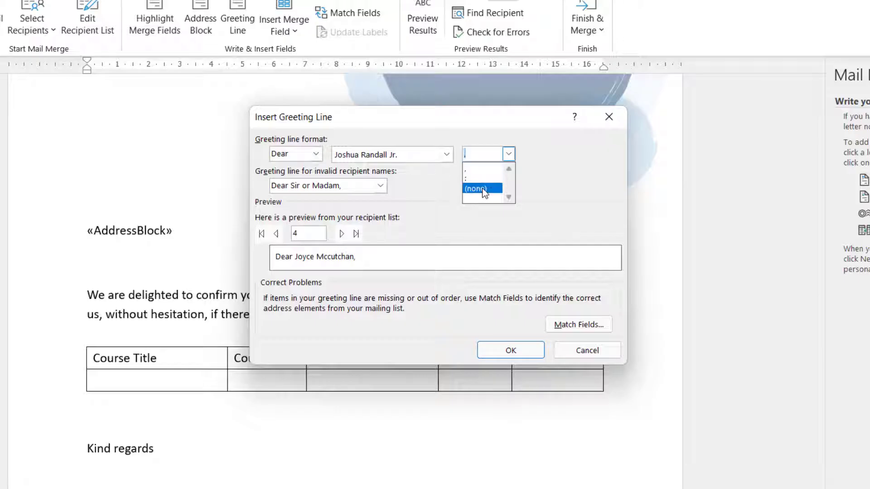
left_click(485, 192)
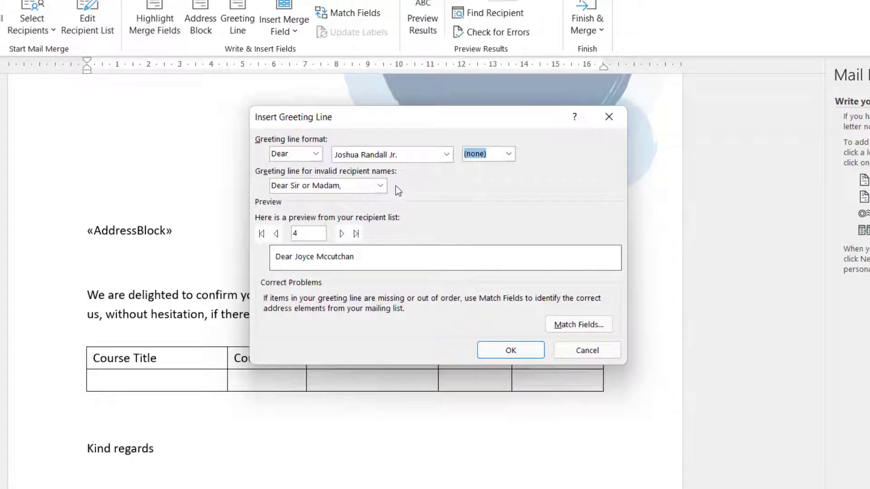
left_click(381, 185)
left_click(381, 186)
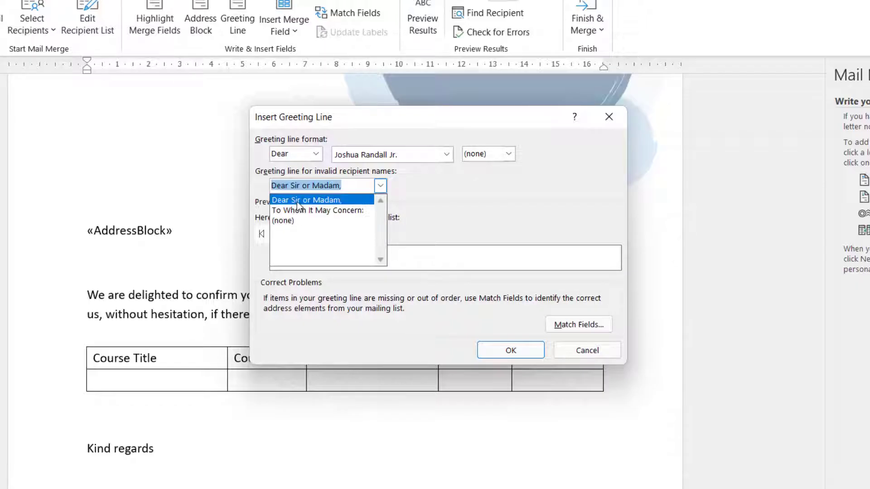
left_click(297, 202)
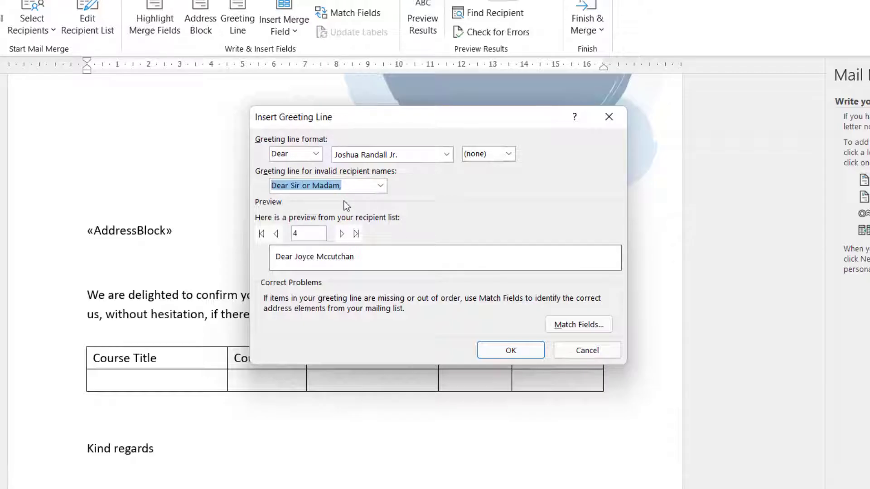
Check the greeting previews of several recipients and insert the greeting line, followed by a blank line before the opening paragraph.
left_click(275, 234)
left_click(275, 234)
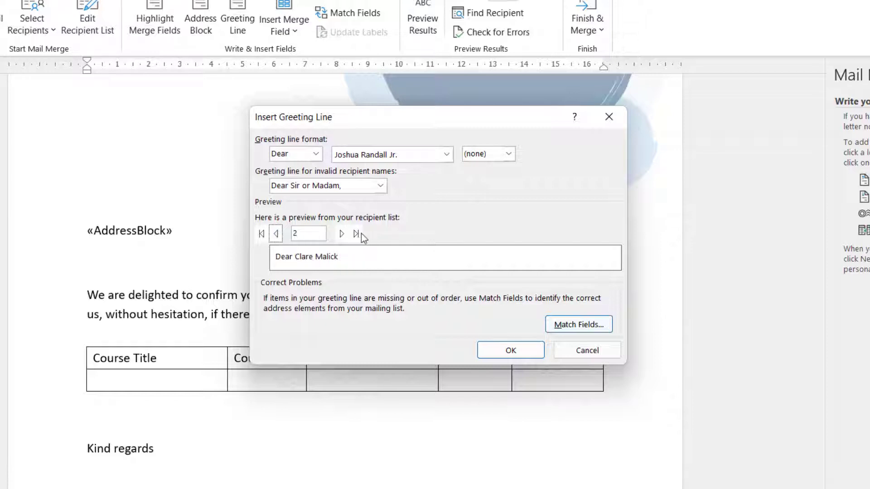
left_click(344, 234)
left_click(343, 235)
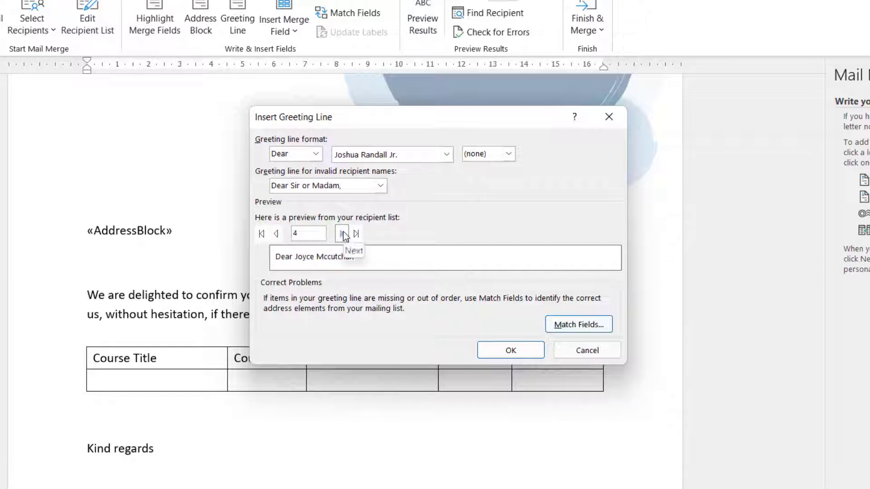
left_click(345, 235)
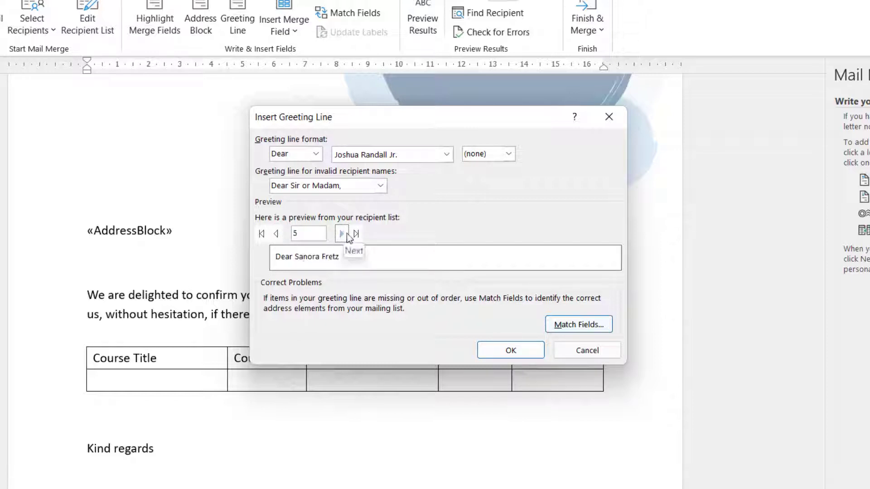
left_click(509, 350)
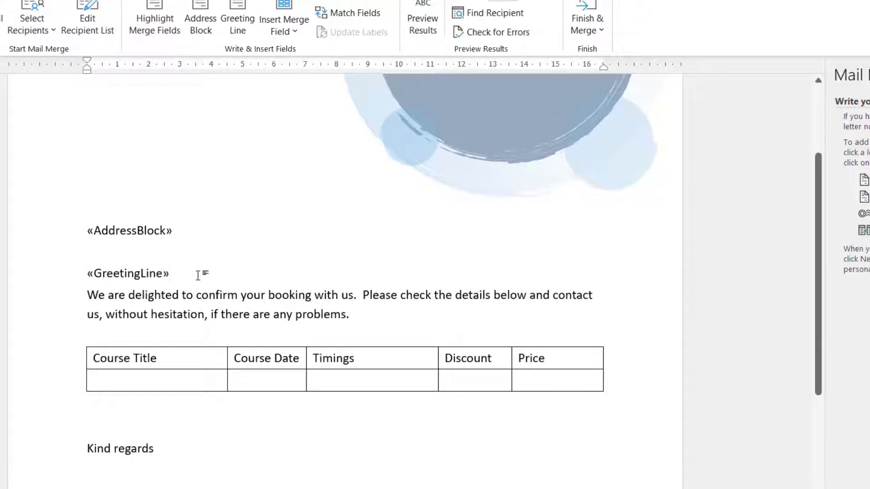
key("Return")
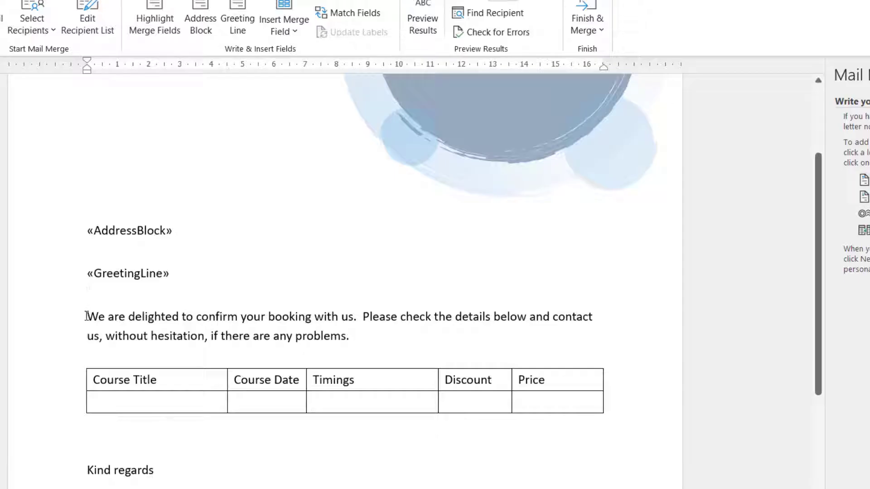
Insert the Course database field into the empty table cell below Course Title.
left_click_drag(87, 316, 361, 335)
left_click(144, 398)
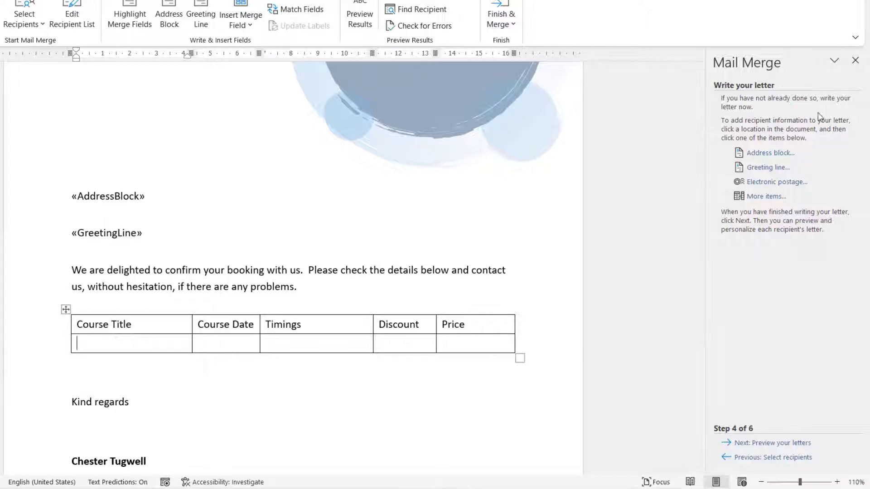
left_click(767, 197)
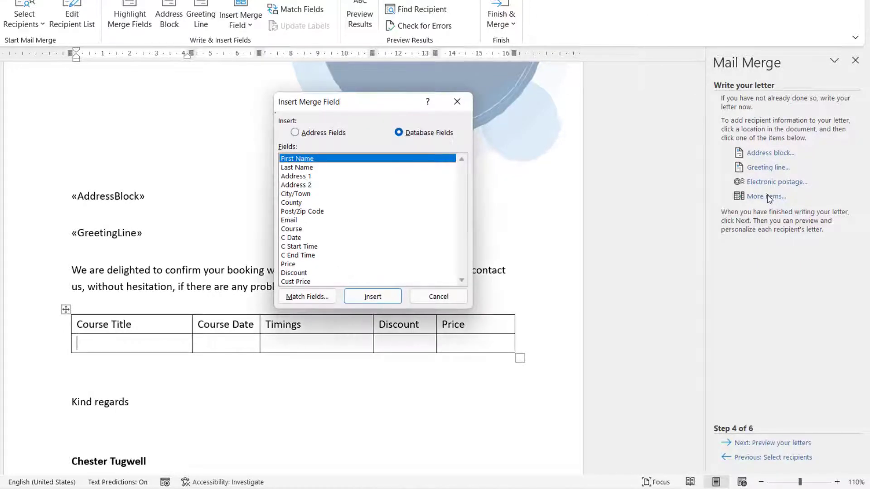
left_click(296, 230)
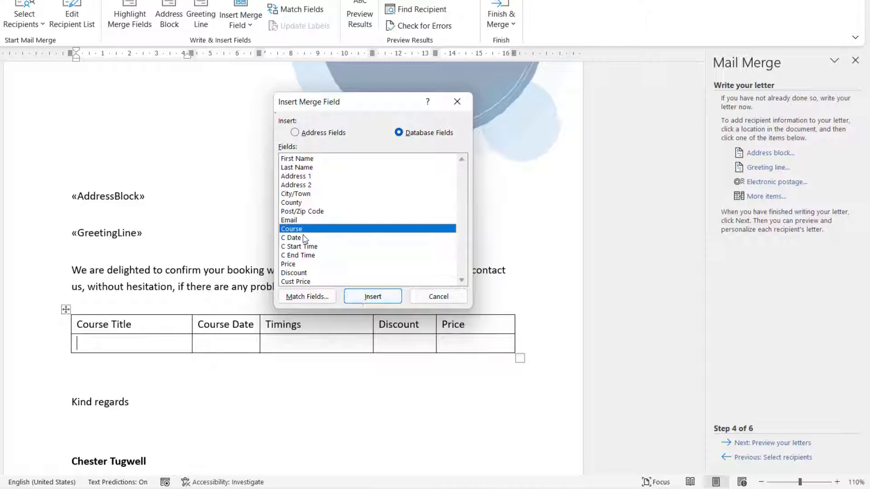
left_click(375, 297)
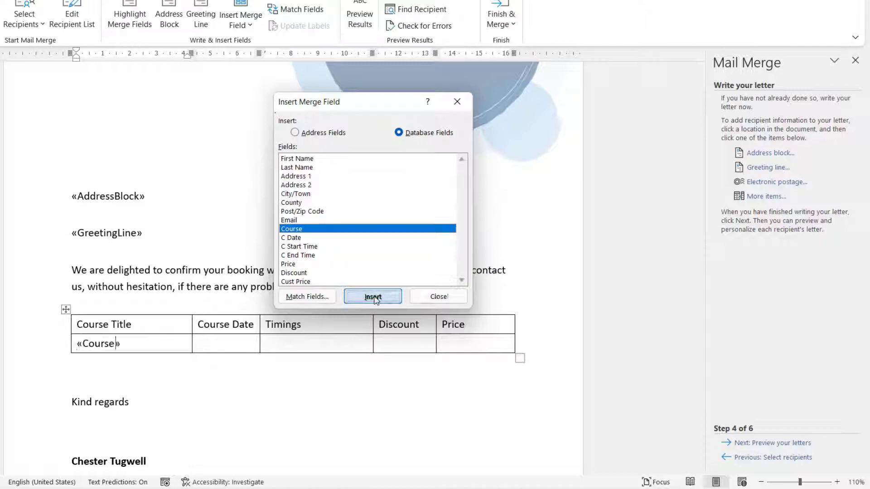
left_click(438, 297)
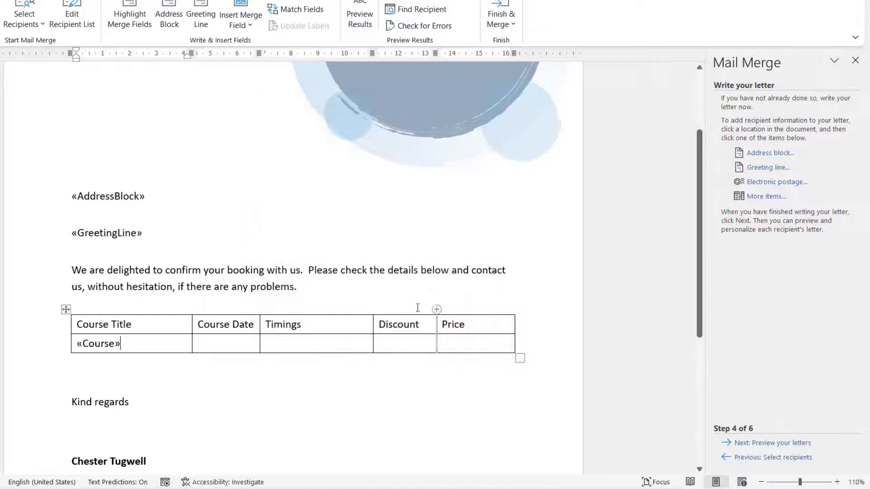
Insert the C_Date merge field into the empty table cell below Course Date.
left_click(223, 343)
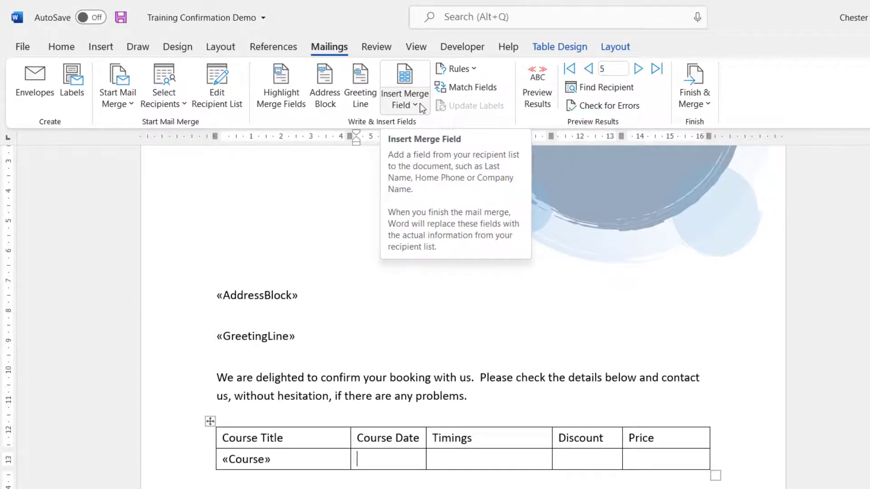
left_click(414, 105)
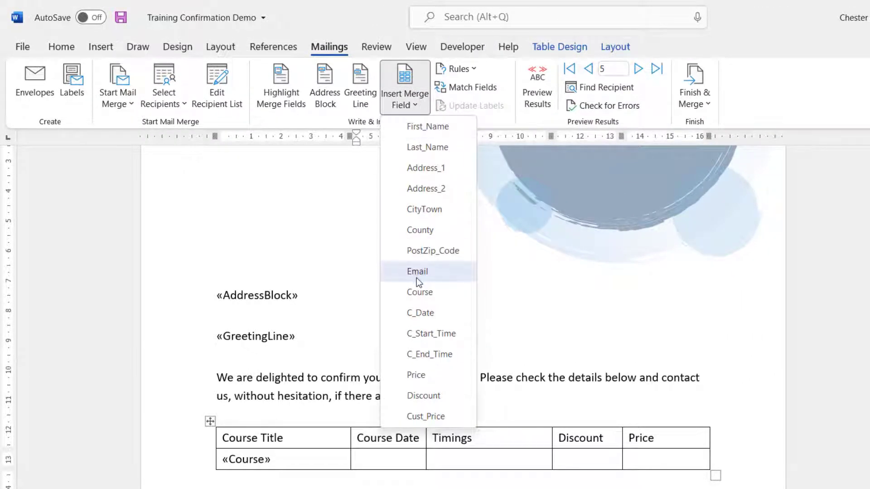
right_click(429, 313)
left_click(421, 311)
left_click(420, 312)
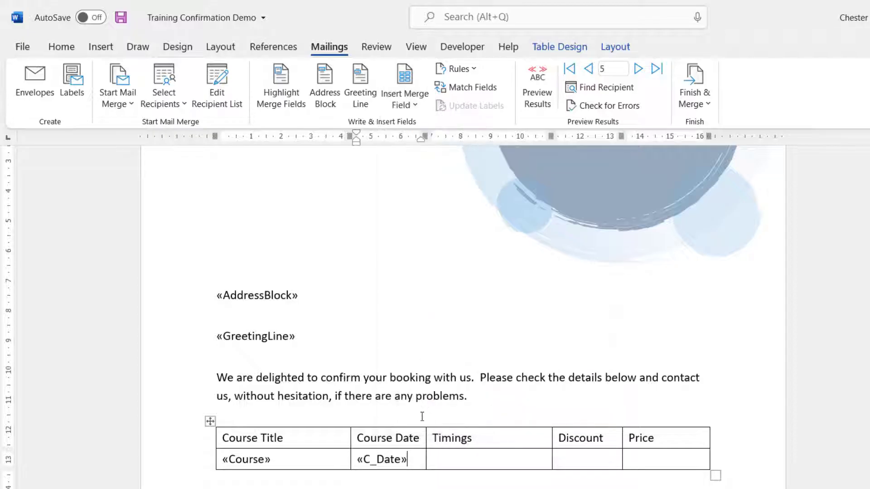
Fill the Timings cell with the C_Start_Time and C_End_Time merge fields separated by a hyphen, and the Discount cell with the Discount field.
left_click(454, 457)
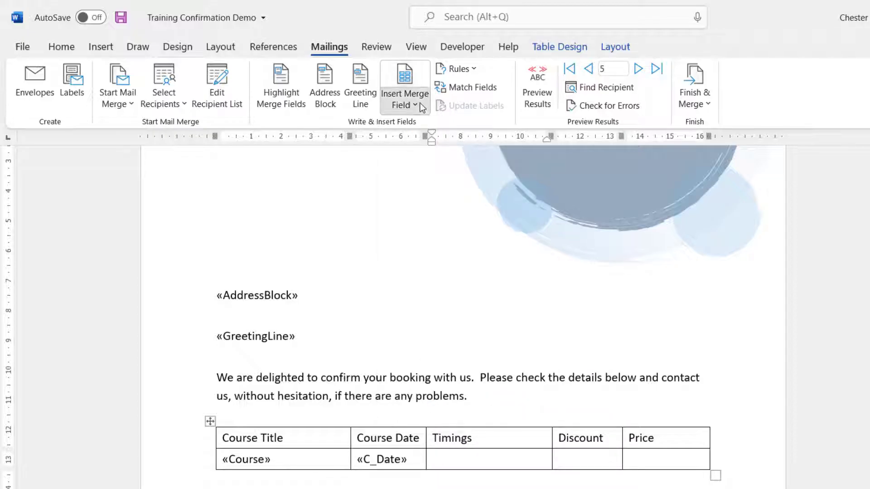
left_click(404, 102)
left_click(433, 335)
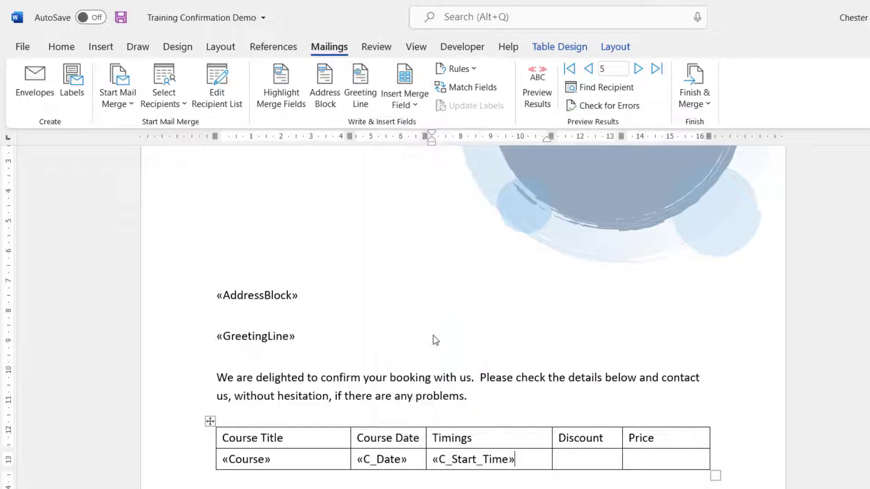
type("-")
left_click(413, 97)
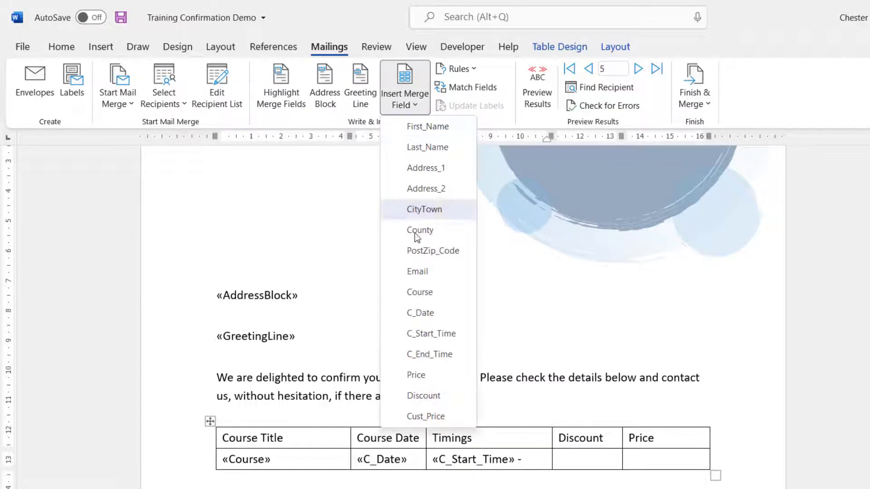
left_click(431, 358)
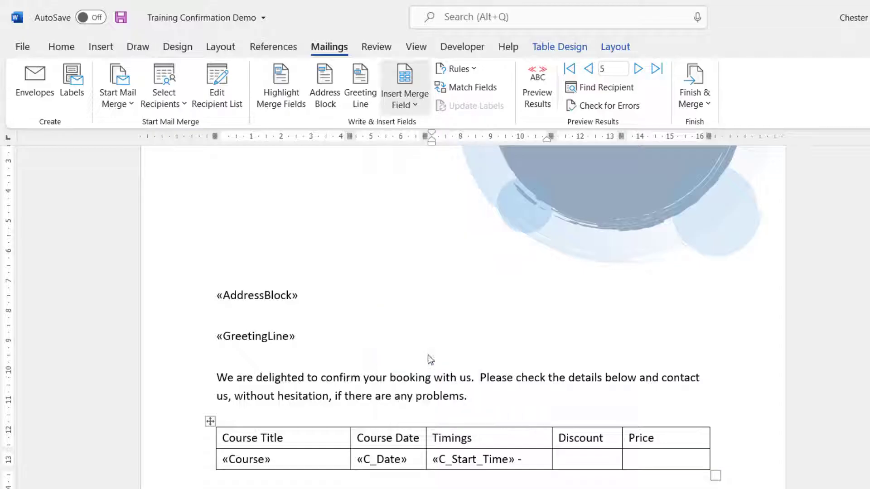
left_click(425, 108)
left_click(428, 396)
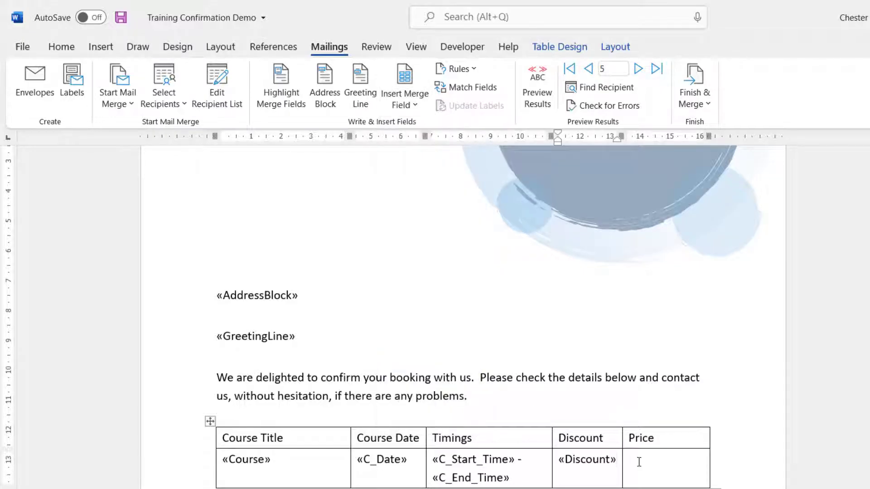
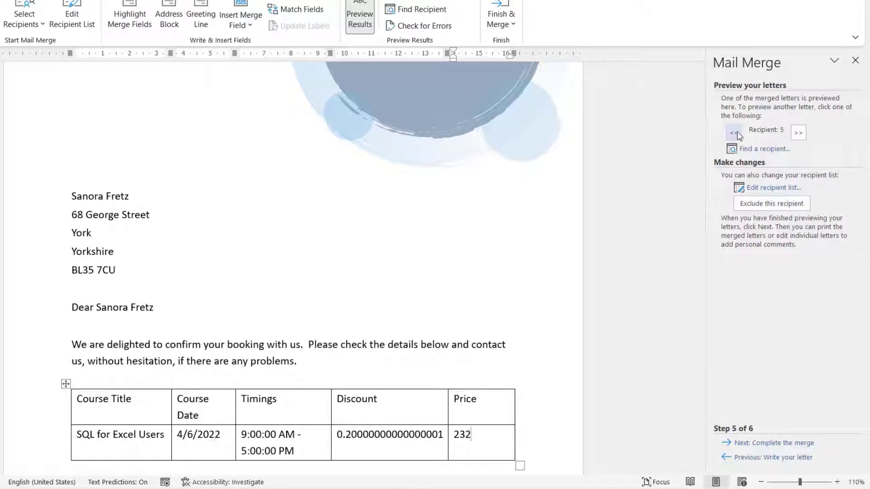
Preview the merged letters backwards from recipient 5 to recipient 1.
left_click(735, 132)
left_click(735, 133)
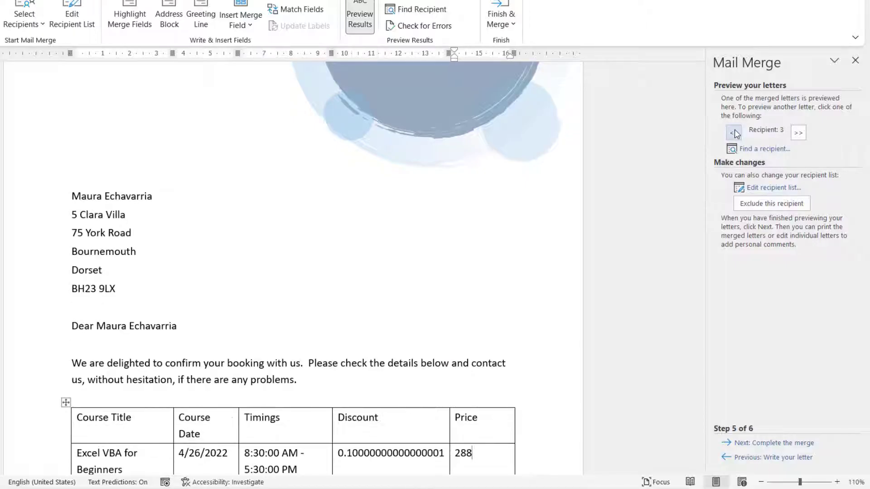
left_click(734, 133)
left_click(734, 133)
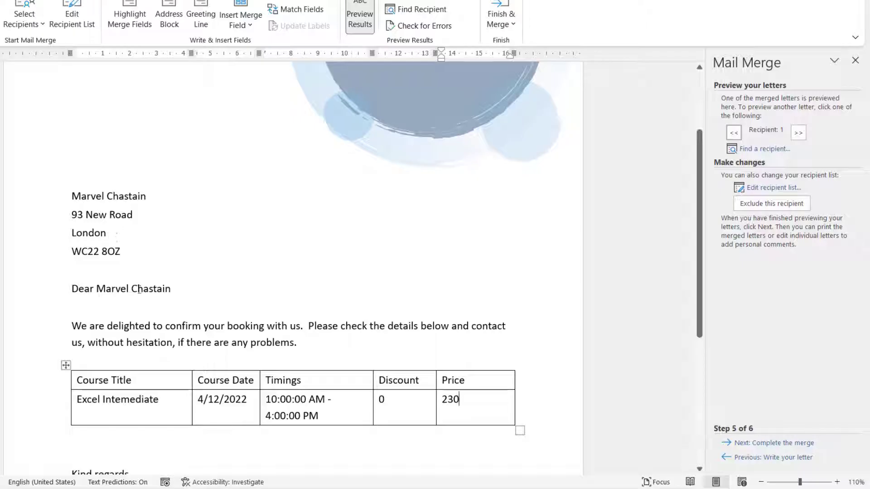
Switch to the Excel customer list, check the first customer's Address 2 and County cells, and return to the Word letter.
left_click(145, 479)
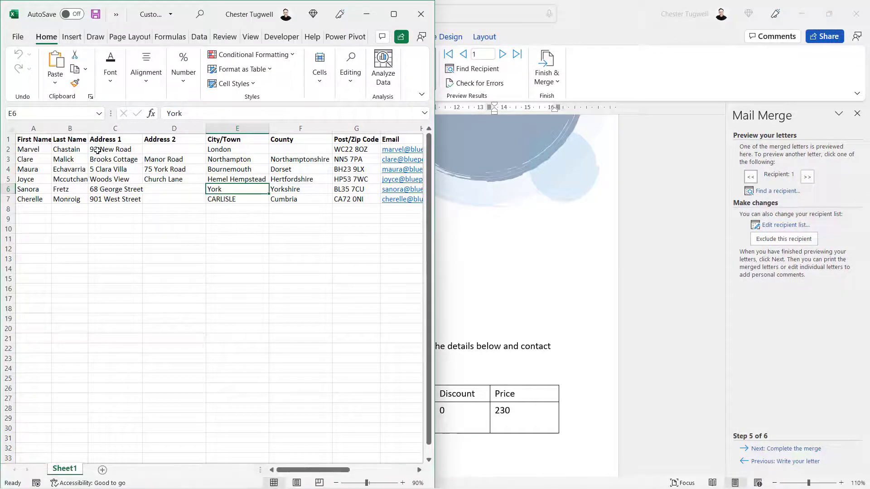
left_click(166, 149)
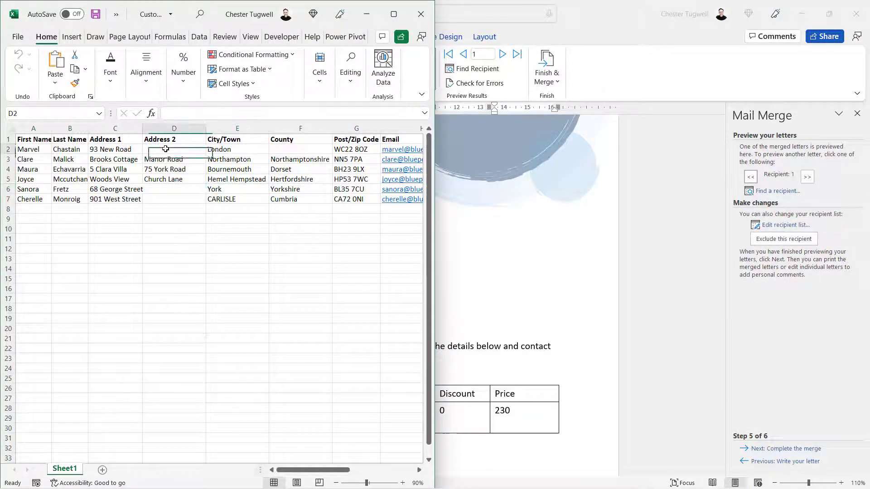
left_click(275, 151)
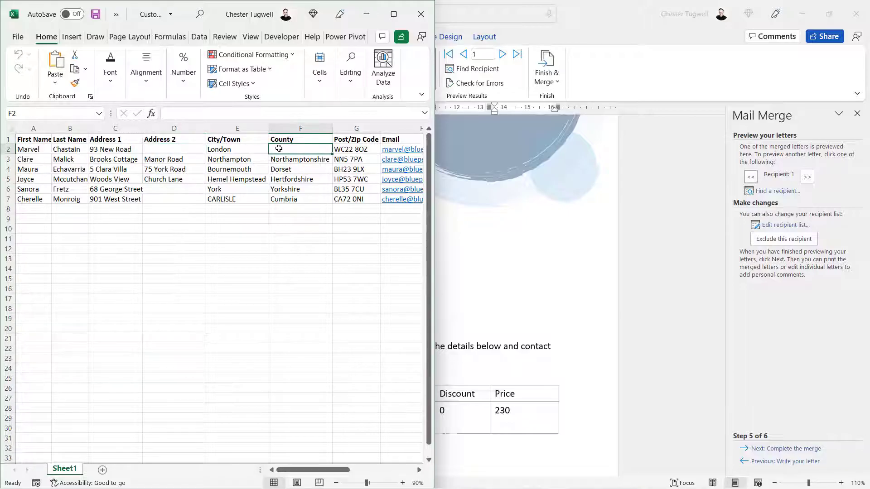
left_click(368, 15)
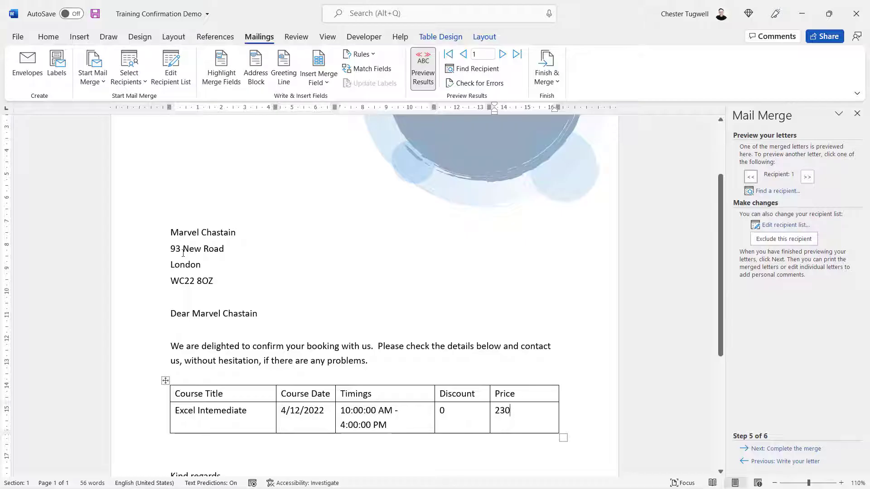
Try the No Spacing style on the recipient's address block and return it to the Normal style.
left_click(48, 37)
left_click_drag(174, 234, 216, 282)
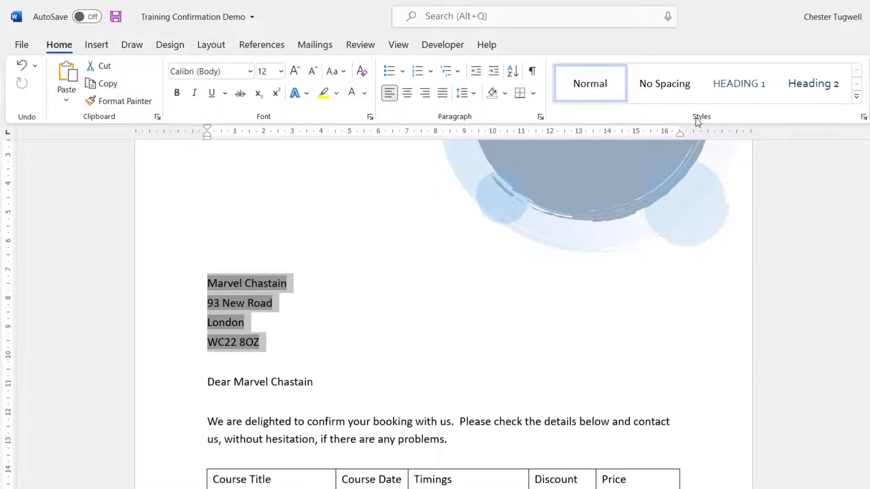
left_click(654, 91)
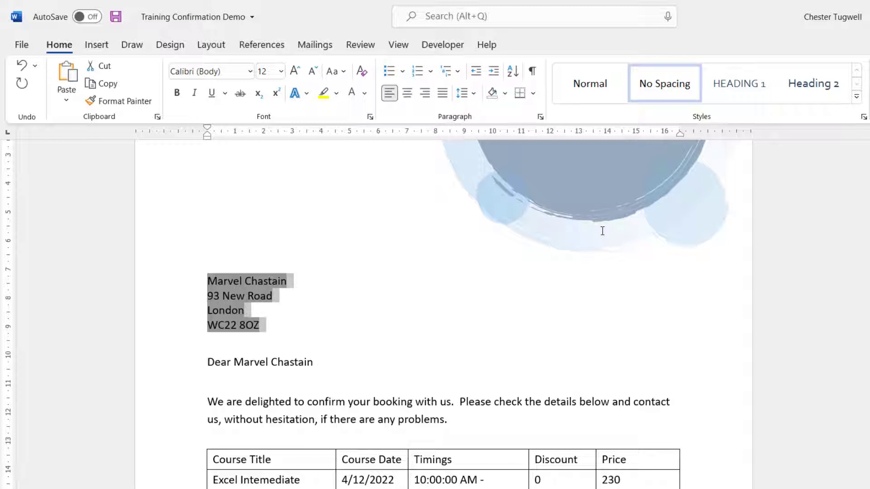
left_click(590, 96)
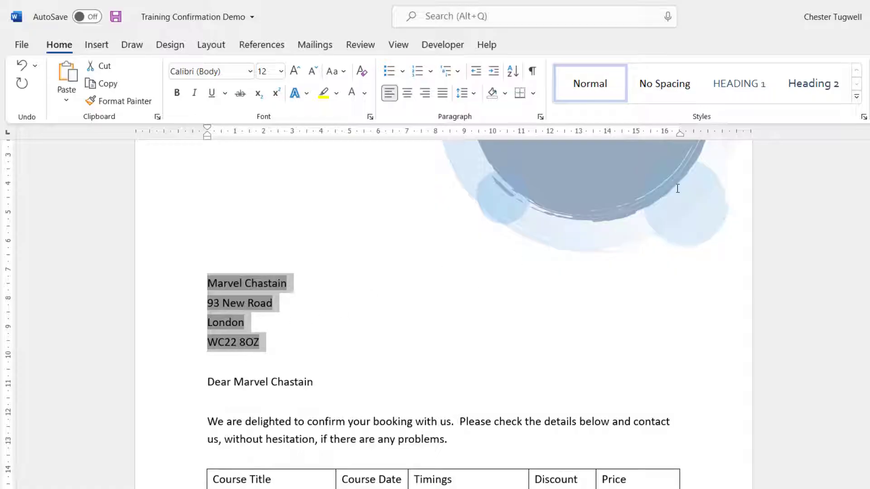
Modify the Normal style so that its paragraph line spacing is Single.
right_click(597, 87)
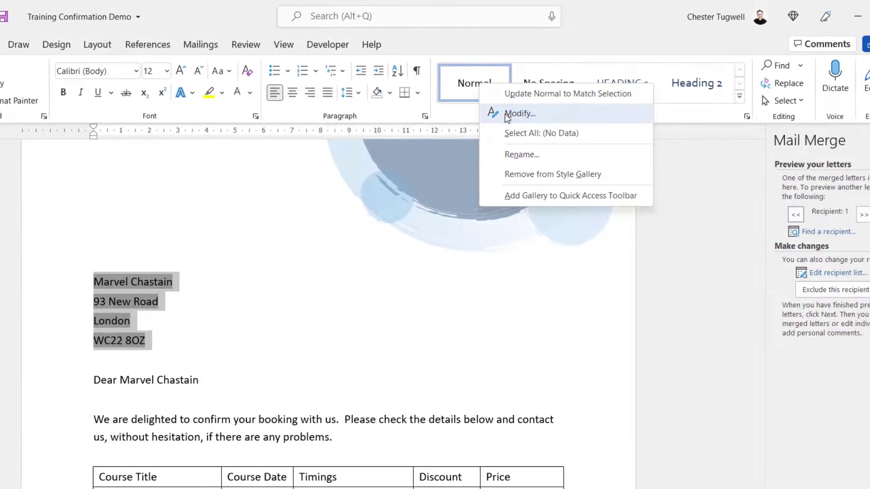
left_click(614, 114)
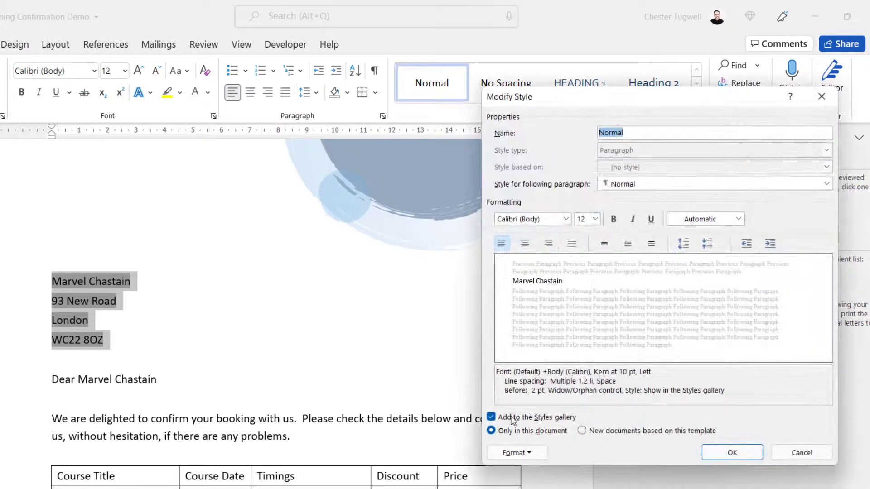
left_click(519, 453)
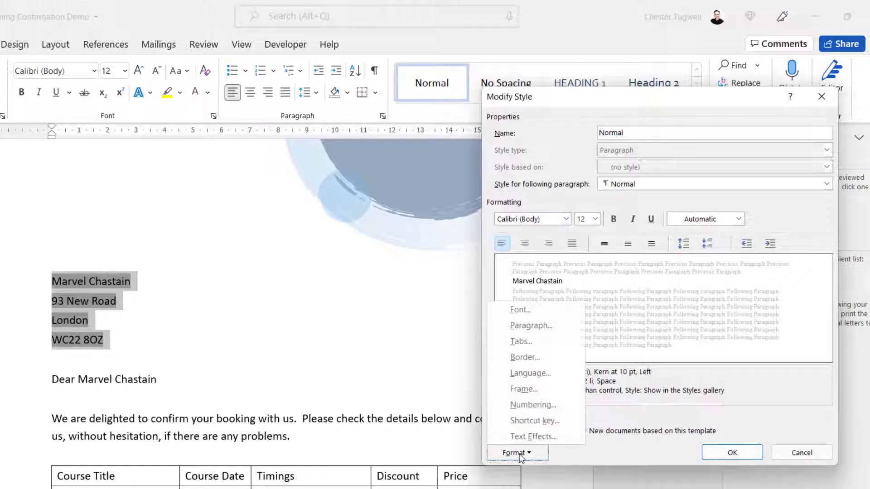
left_click(528, 327)
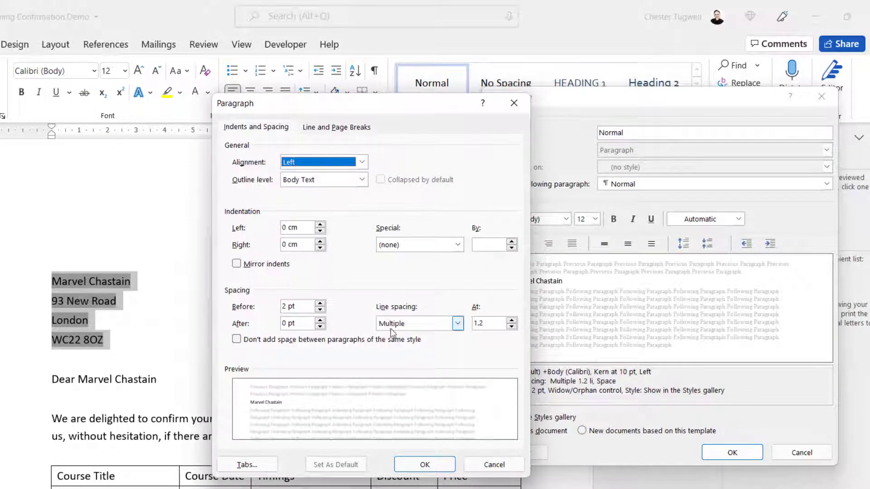
left_click(458, 324)
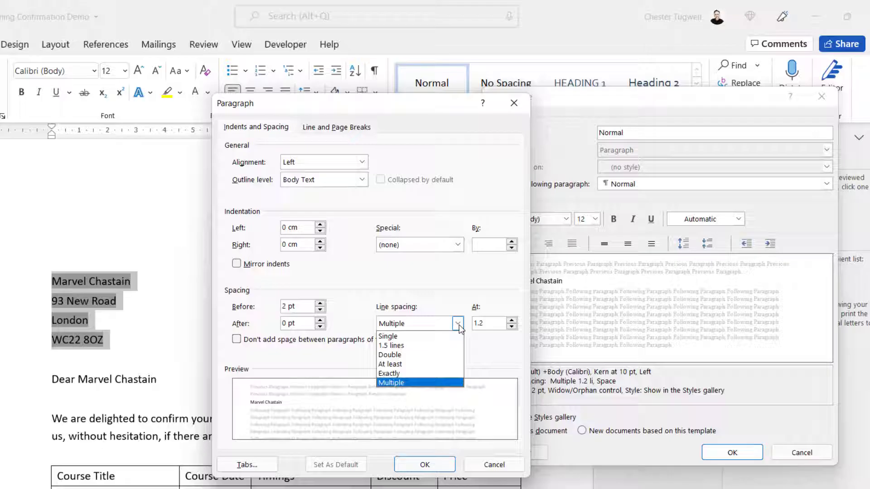
left_click(433, 336)
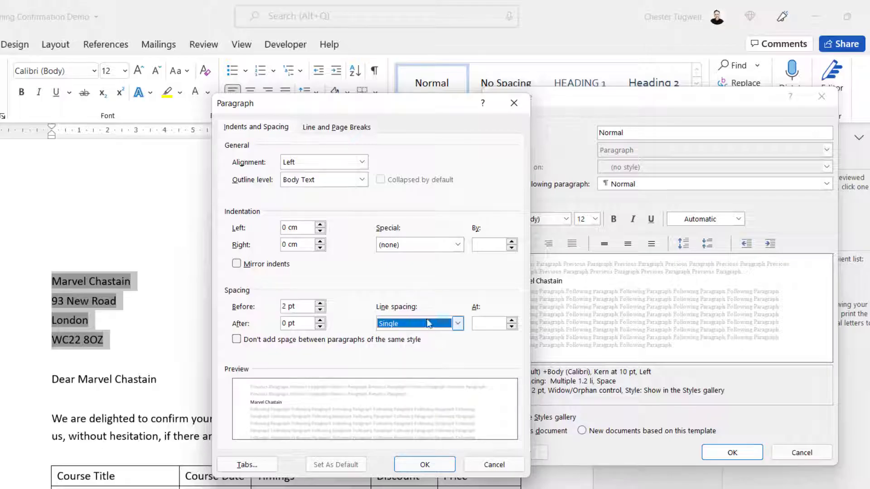
left_click(421, 464)
left_click(732, 453)
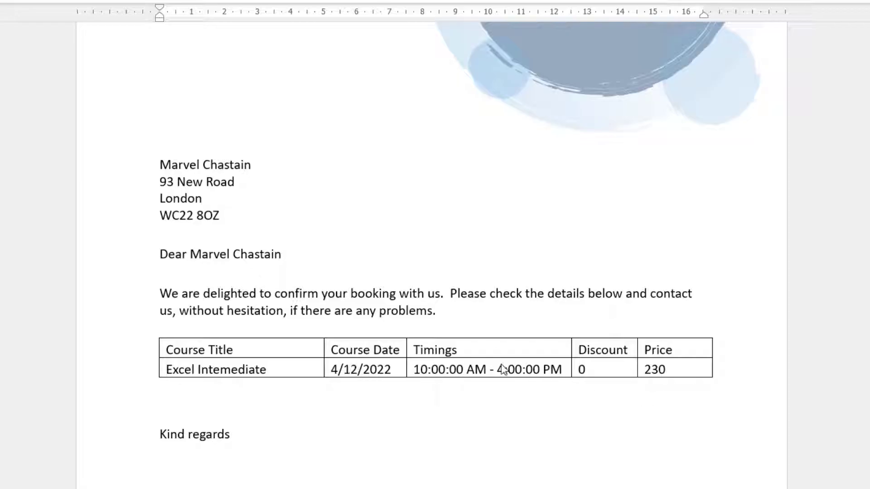
Add the switch \@ dd/MM/yy to the C_Date field code, update the field, and fit the Course Date column to its heading.
right_click(356, 372)
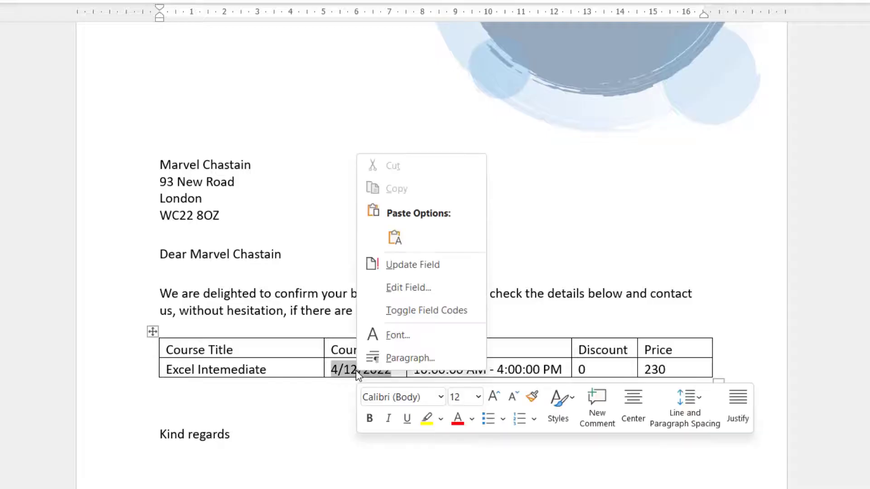
left_click(399, 314)
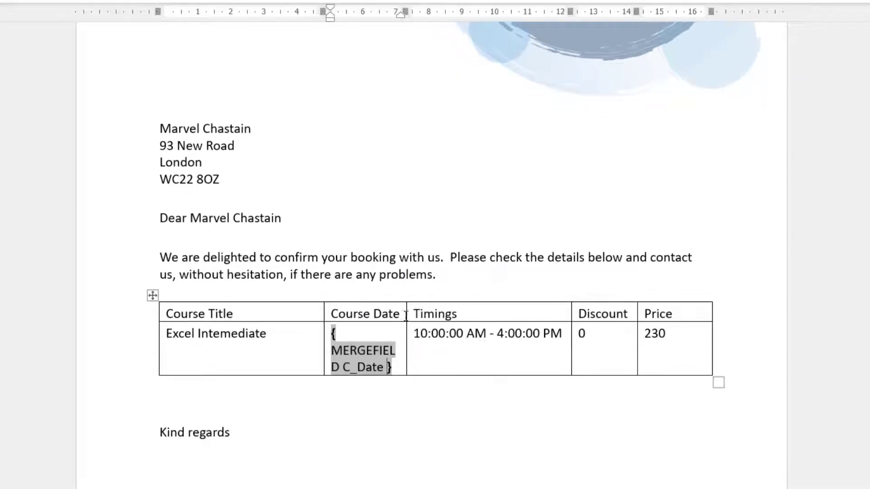
left_click_drag(423, 312, 487, 312)
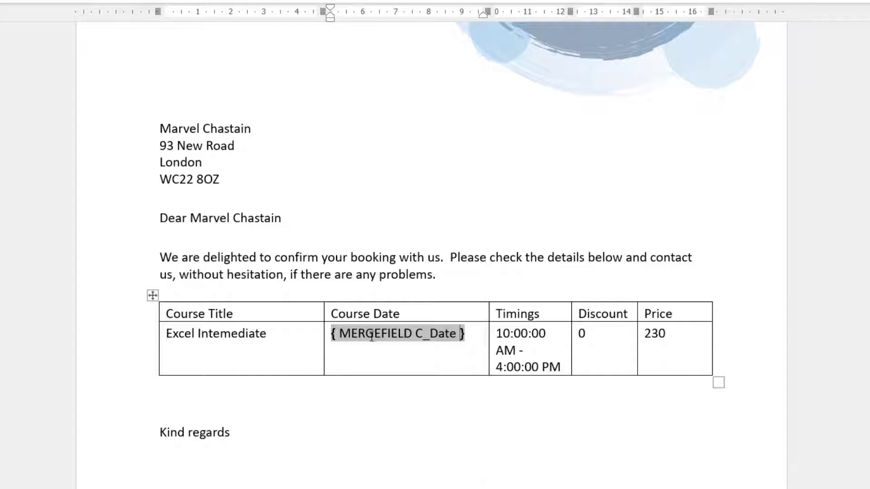
left_click(456, 344)
type("\\@")
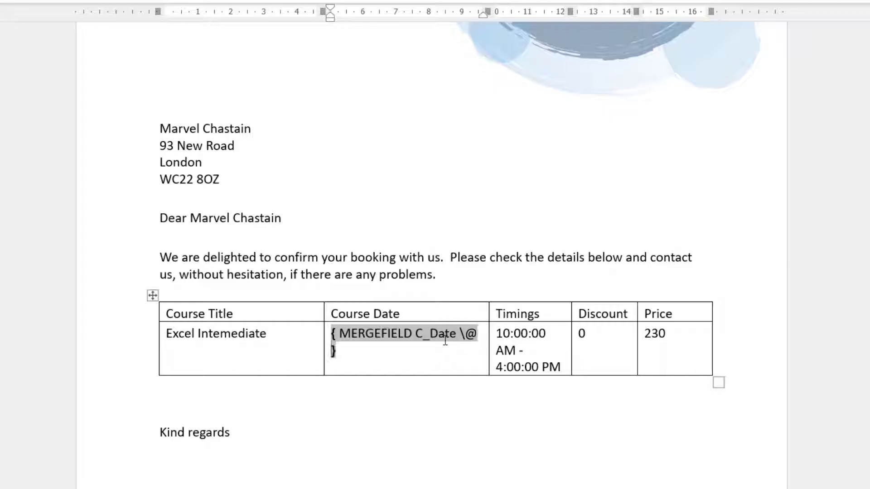
type(" dd/MM")
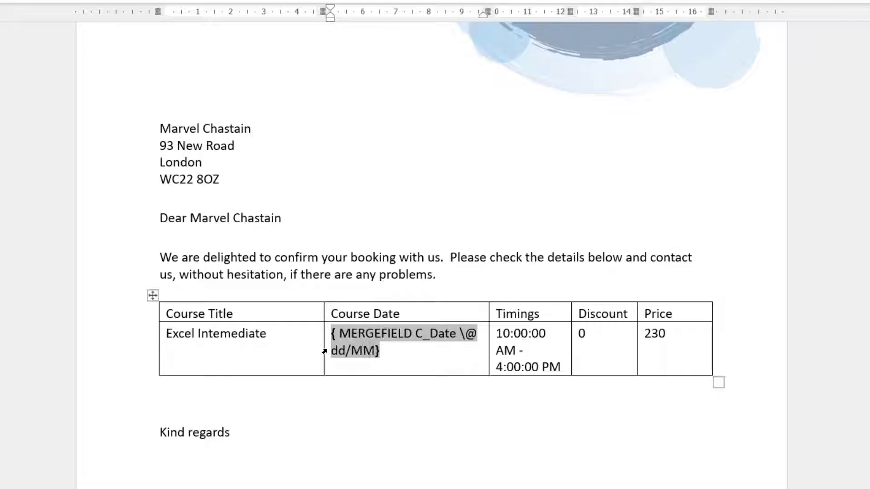
type("/yy")
right_click(388, 342)
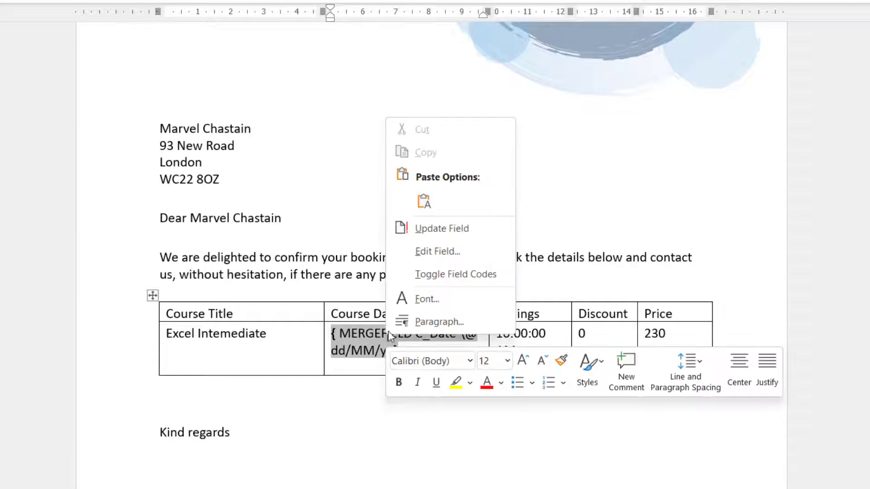
left_click(452, 233)
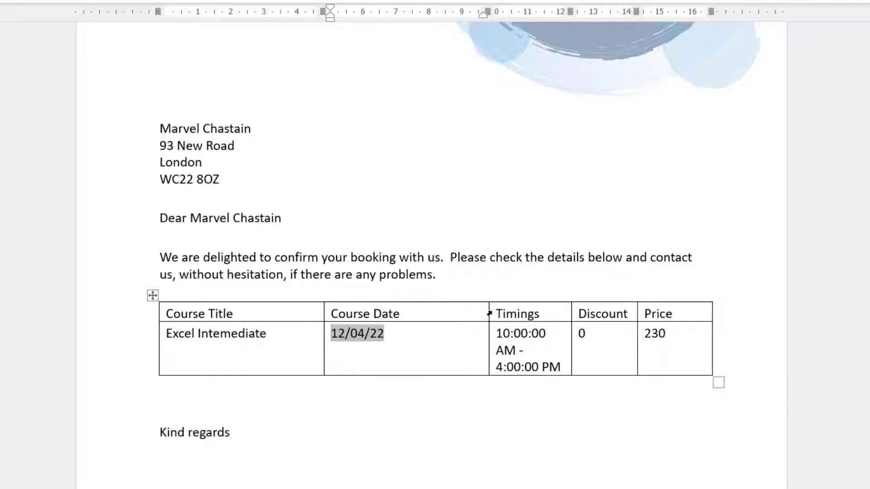
left_click_drag(488, 311, 407, 311)
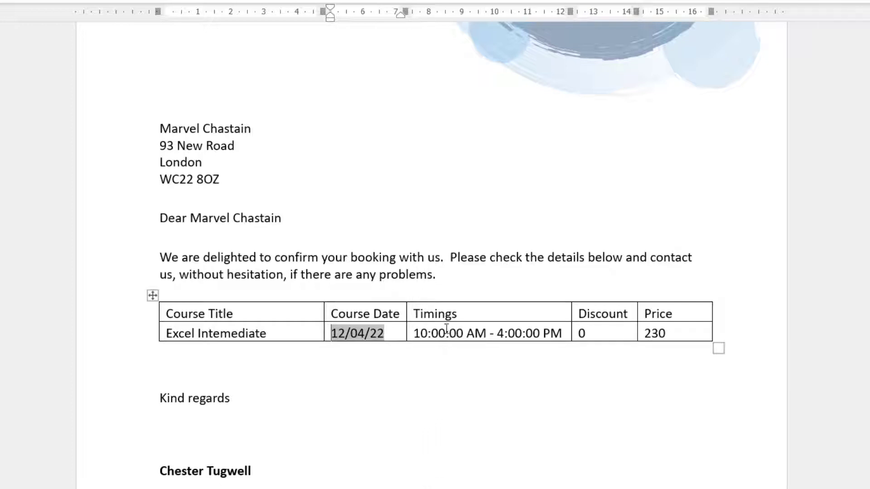
Add the switch \@ "hh:mm AM/PM" to the C_Start_Time field code in the Timings cell and update the field.
right_click(442, 334)
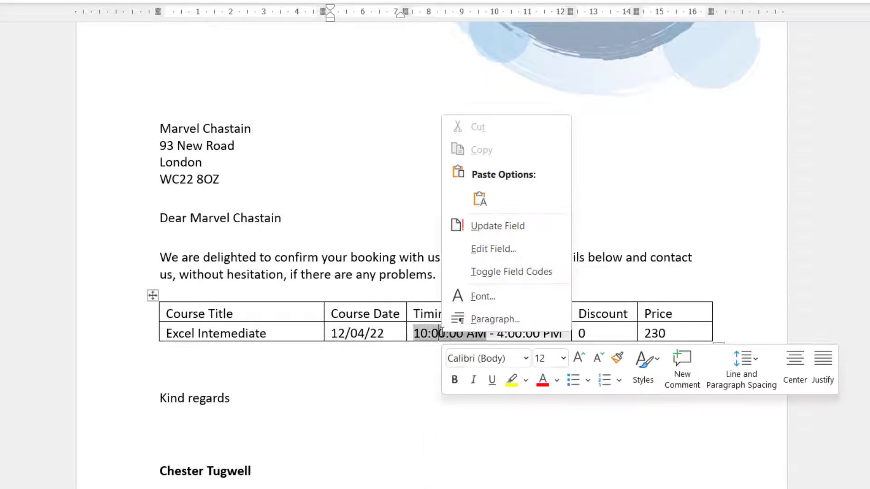
left_click(494, 273)
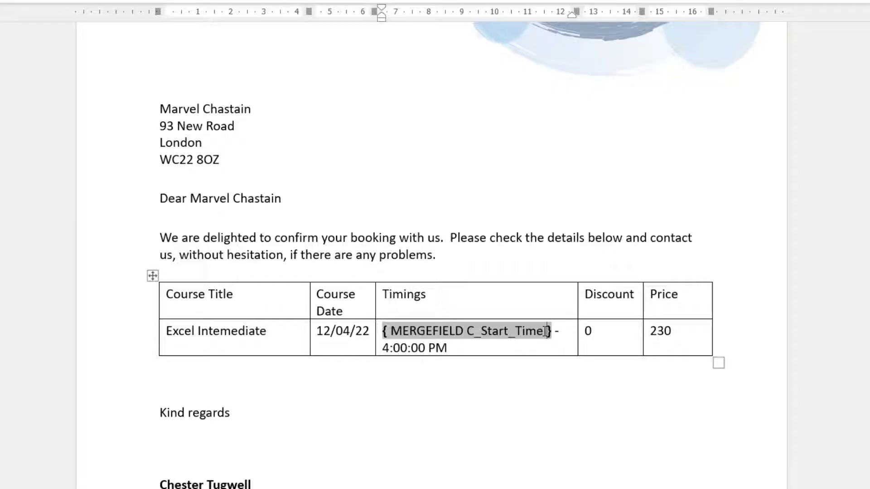
type("\\@")
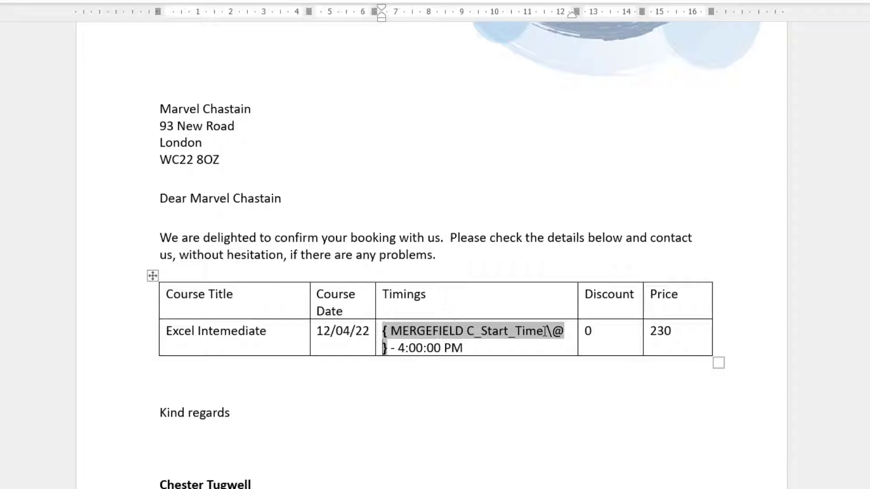
type("\"")
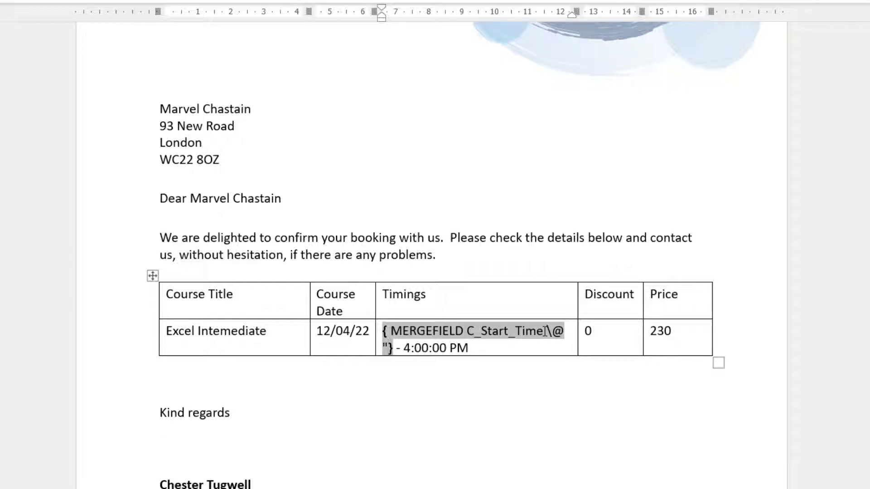
type("hh")
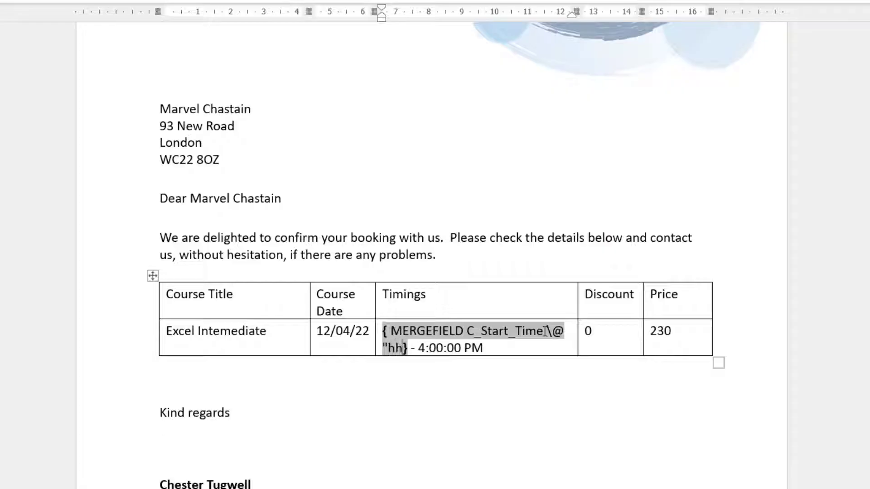
type(":mm ")
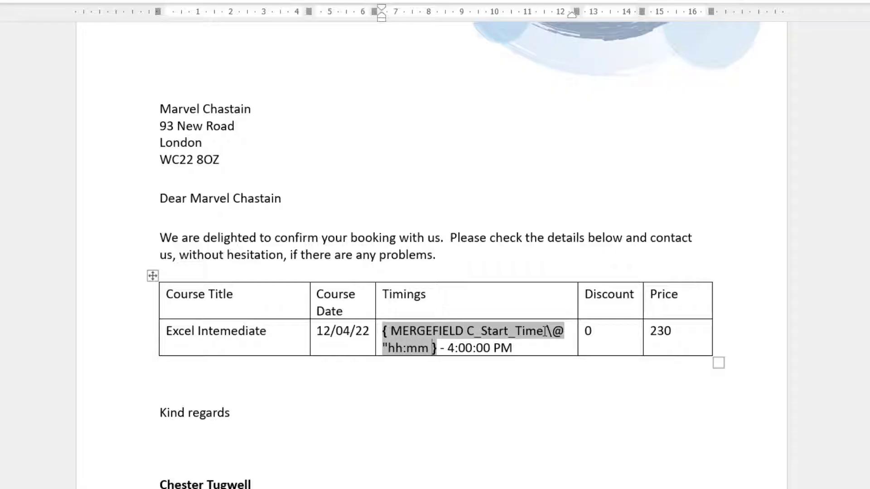
type("AM")
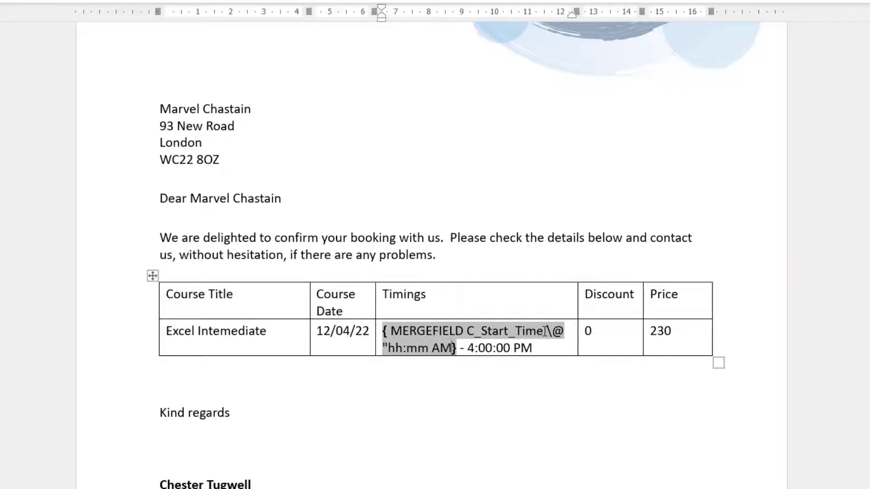
type("/PM")
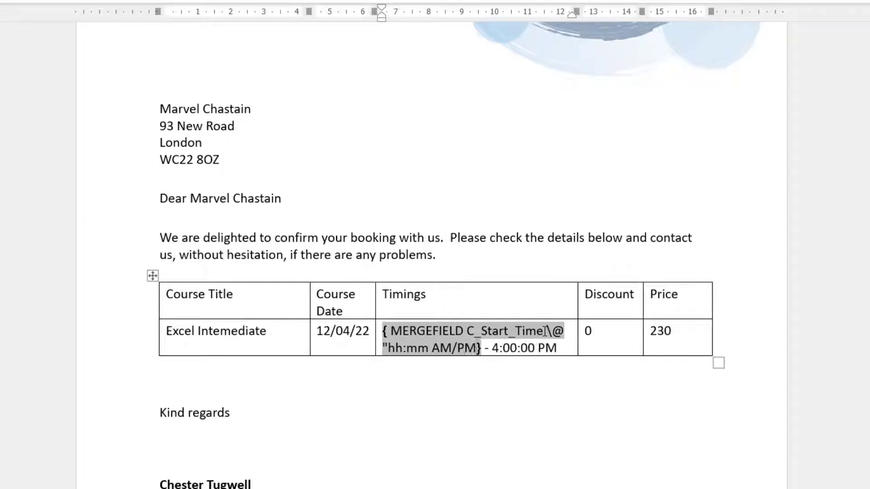
type("\"")
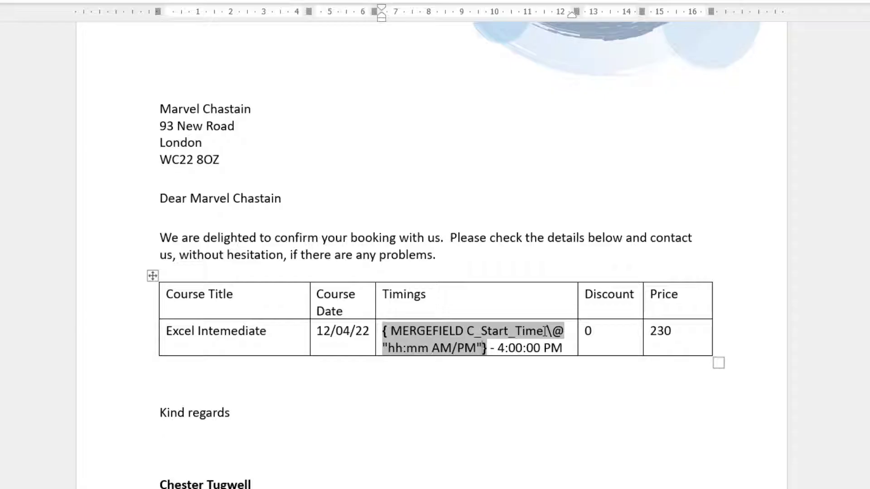
right_click(437, 330)
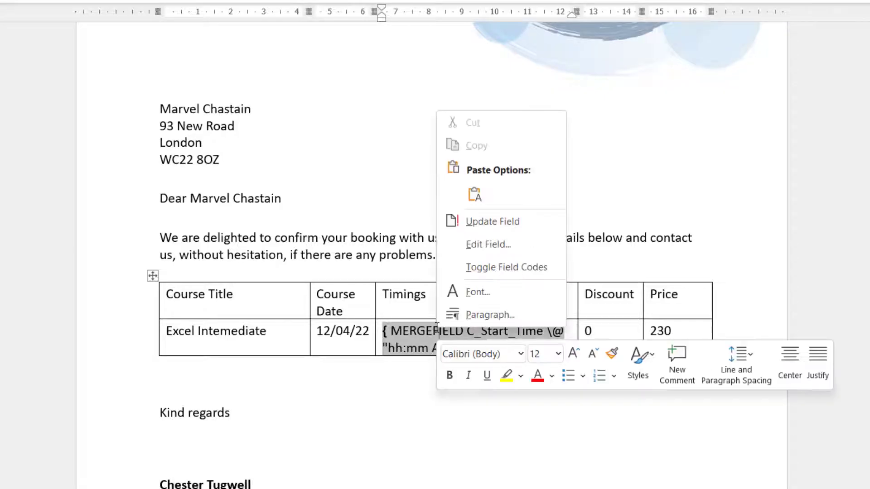
left_click(488, 222)
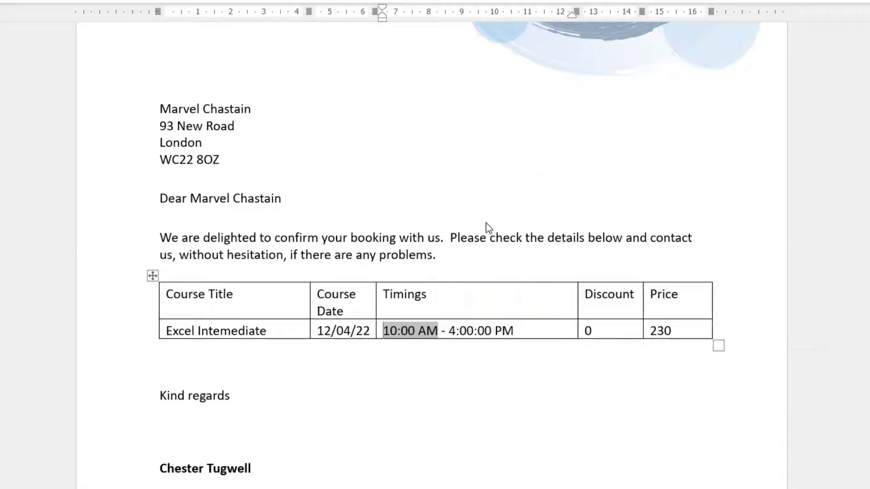
Add the switch \@ "hh:mm AM/PM" to the C_End_Time field code, update the field, and narrow the Timings column to fit.
right_click(468, 330)
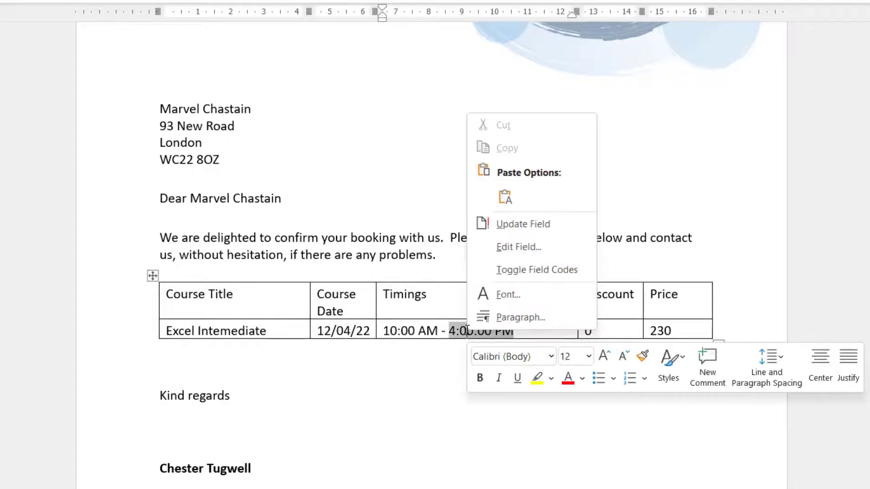
left_click(537, 270)
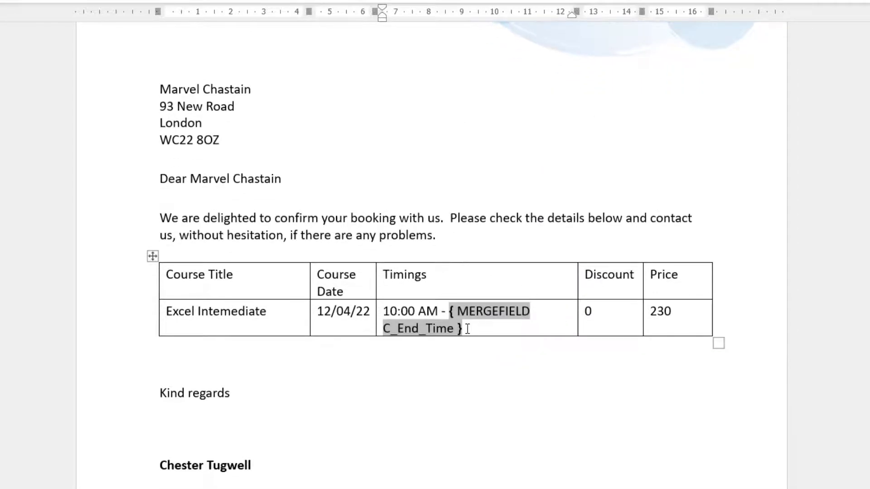
type("\\@")
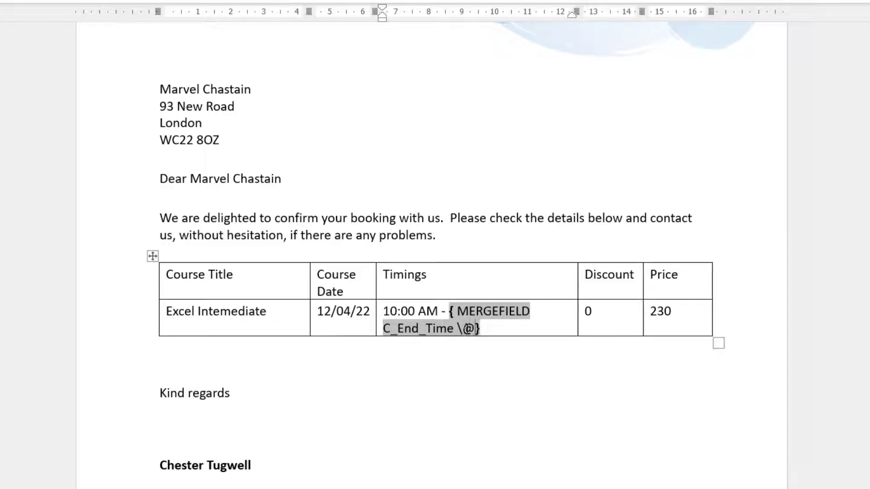
scroll(517, 363, "down", 1)
type("\"h")
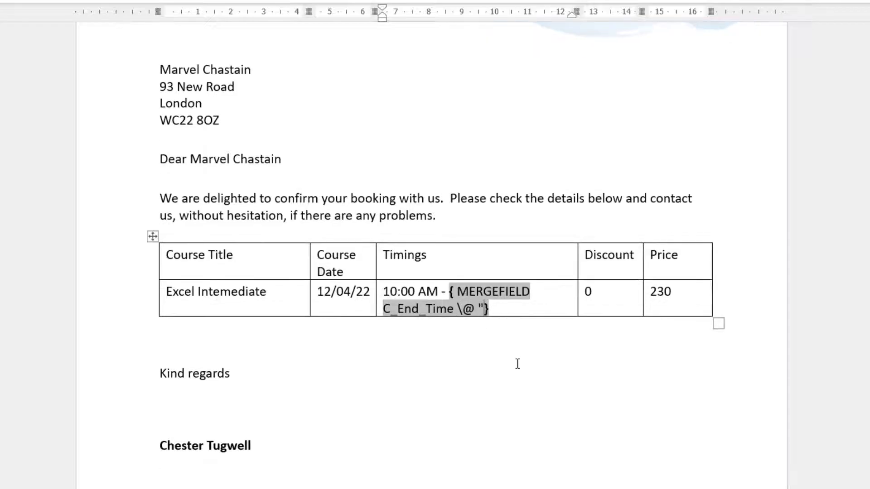
type("h:mm ")
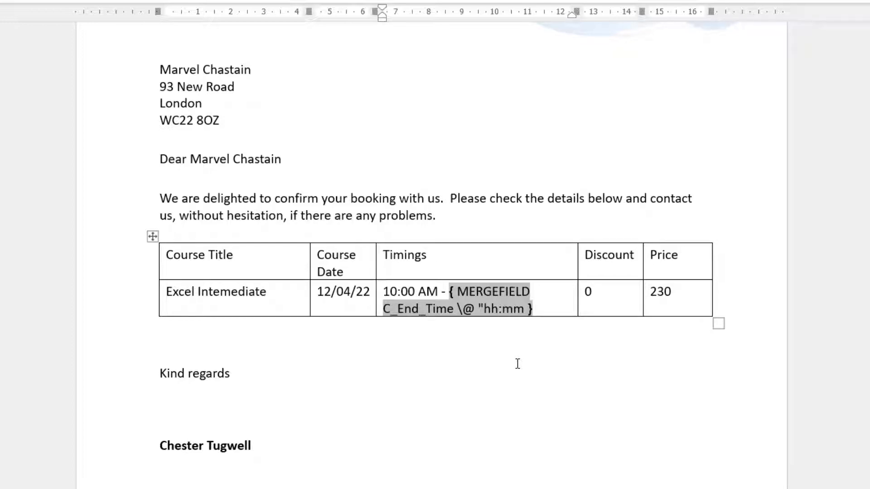
type("AM/")
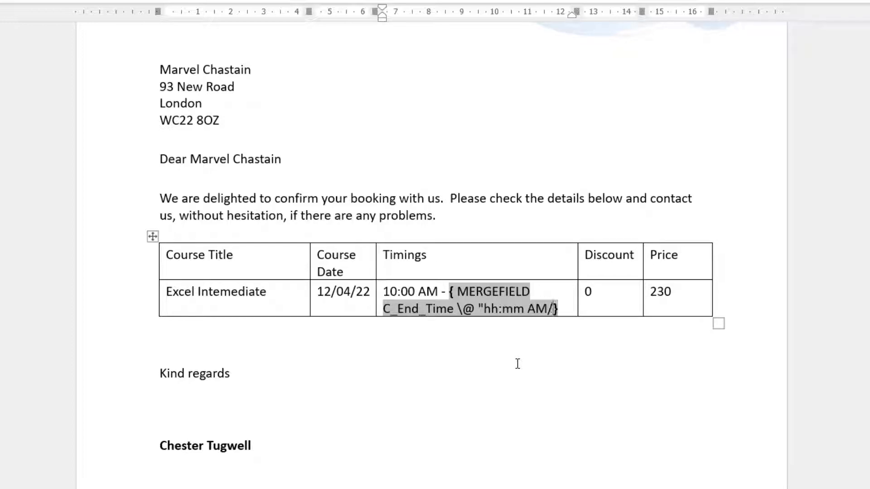
type("PM")
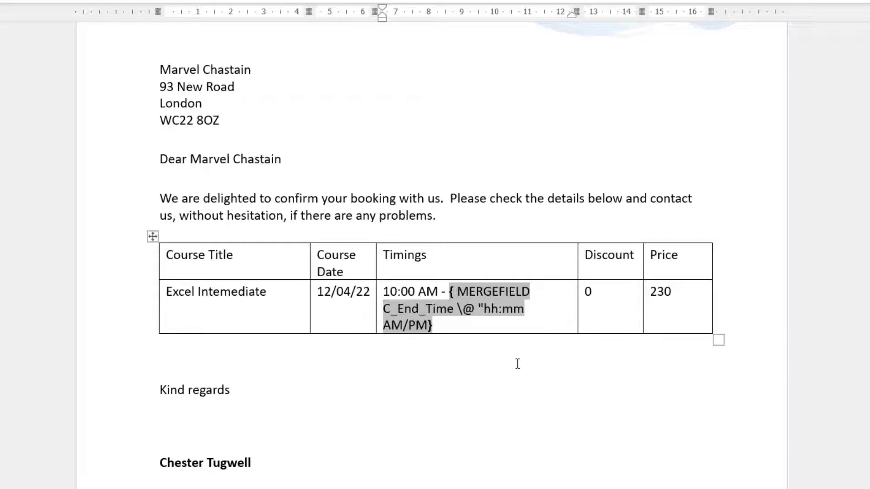
type("\"")
right_click(518, 364)
left_click(518, 401)
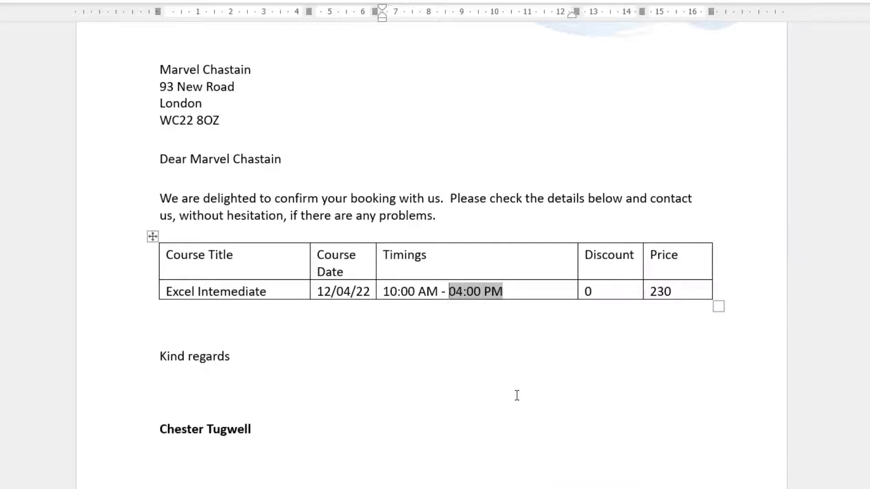
left_click_drag(579, 257, 523, 257)
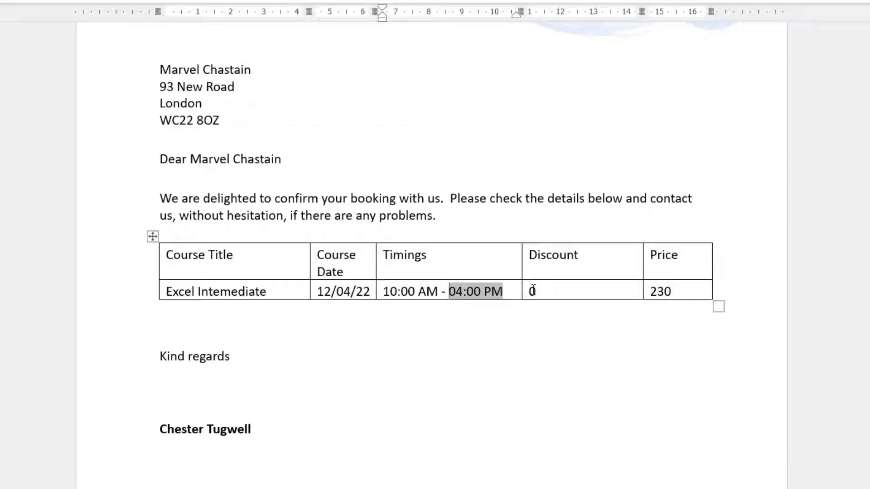
Wrap the Discount merge field code in a formula field that multiplies it by 100, widening the Discount column to fit the code.
right_click(532, 290)
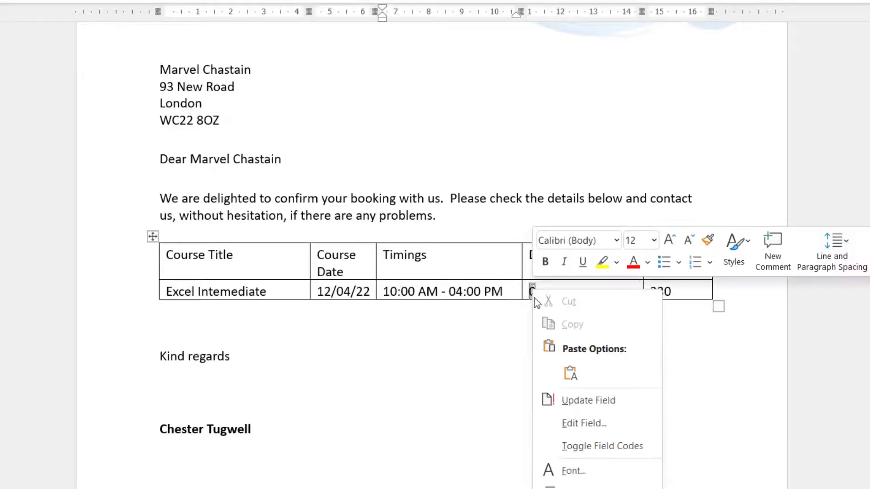
left_click(568, 448)
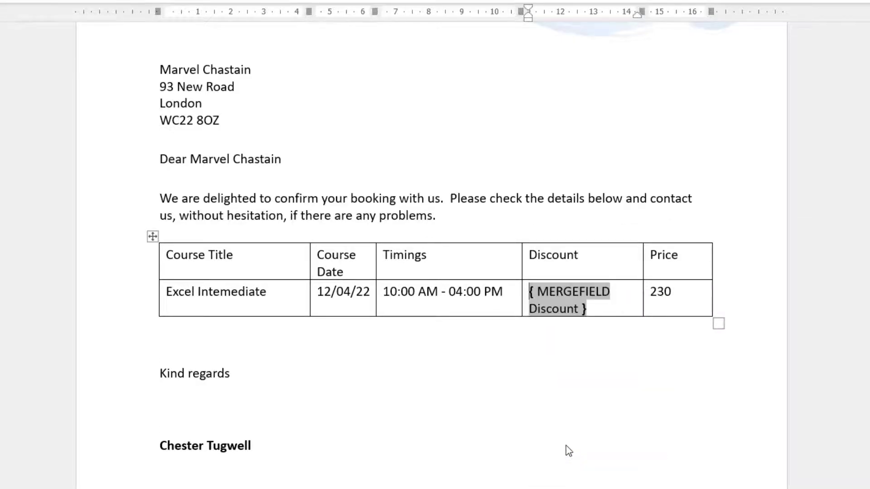
left_click_drag(522, 263, 456, 263)
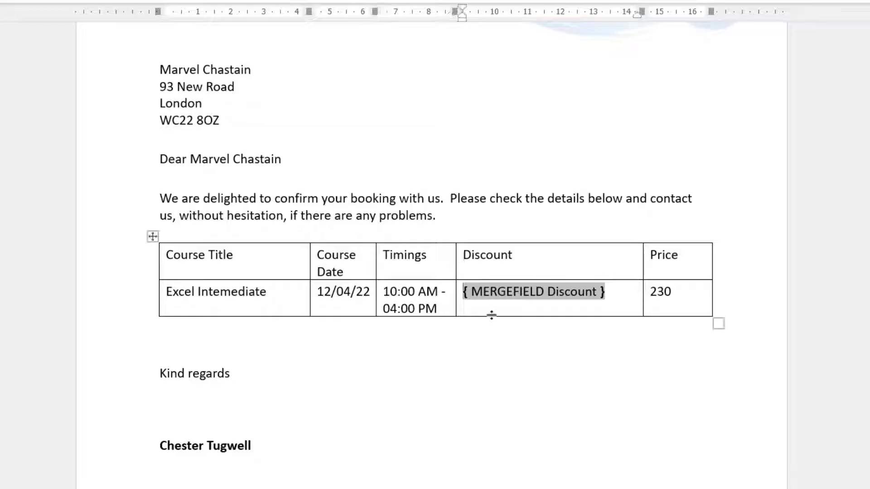
left_click_drag(465, 291, 561, 292)
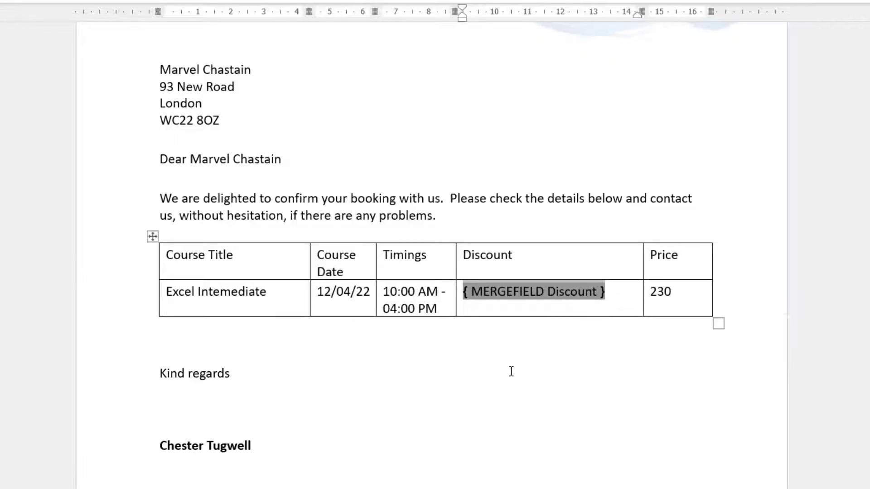
key("ctrl+F9")
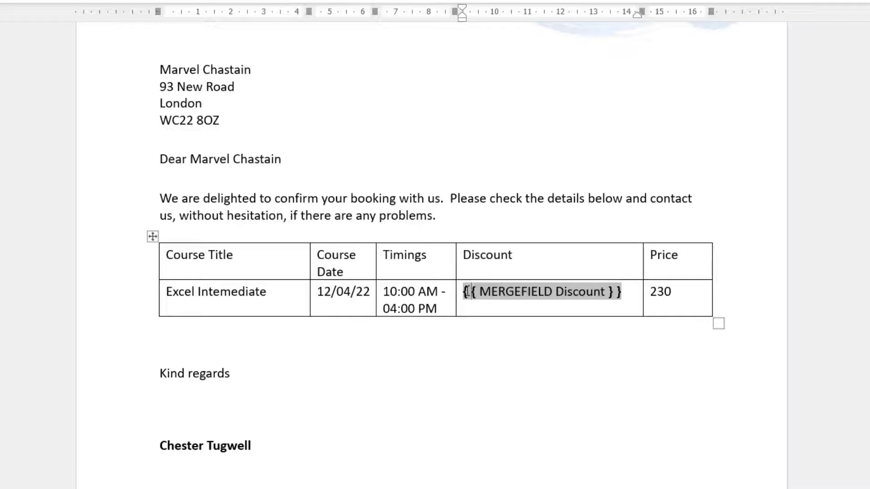
type("=")
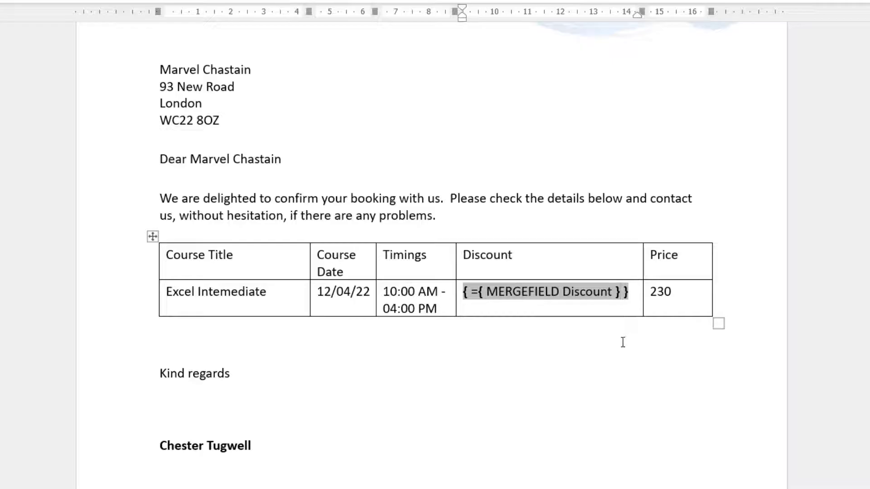
type("*100")
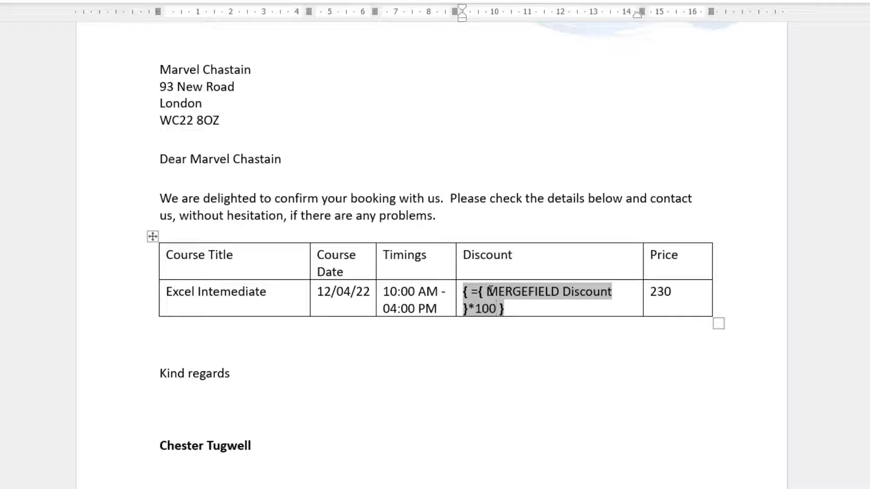
Add the number switch \# 0% to the Discount formula field, update the field, and narrow the Discount column.
type(" \\# 0 ")
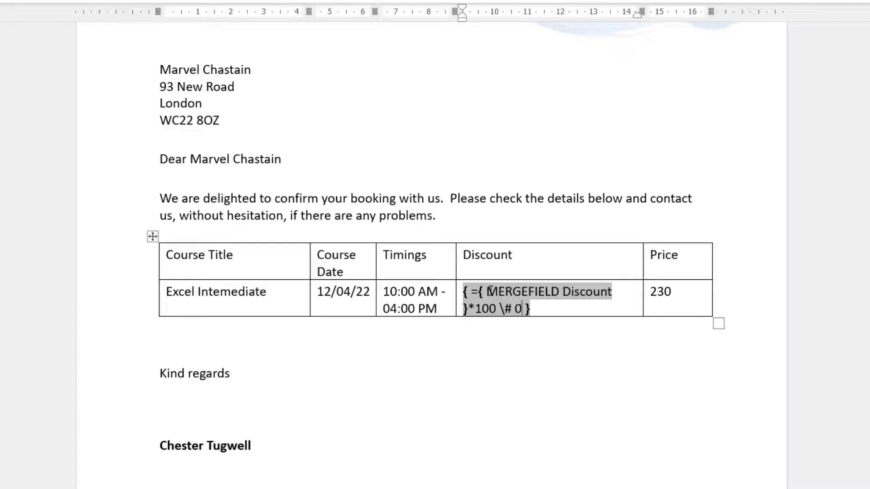
type("%")
key("BackSpace")
type(".0%")
key("BackSpace")
key("BackSpace")
key("BackSpace")
type("%")
right_click(527, 300)
left_click(577, 414)
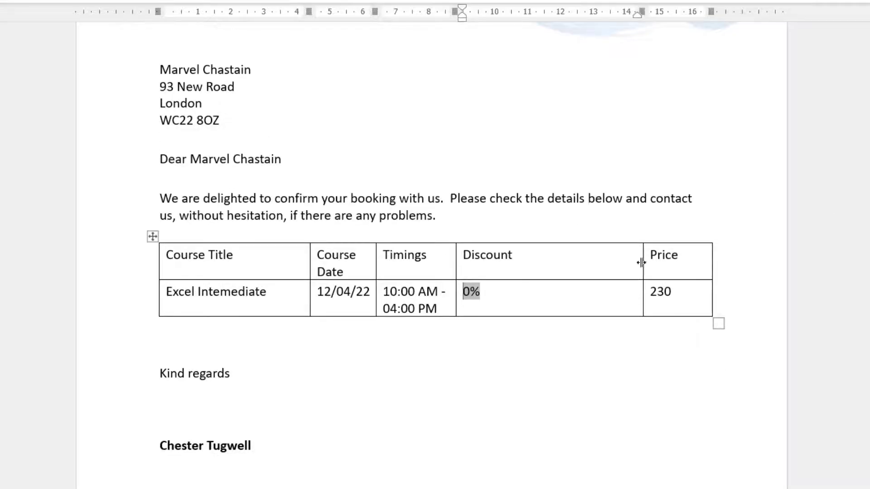
left_click_drag(587, 261, 539, 261)
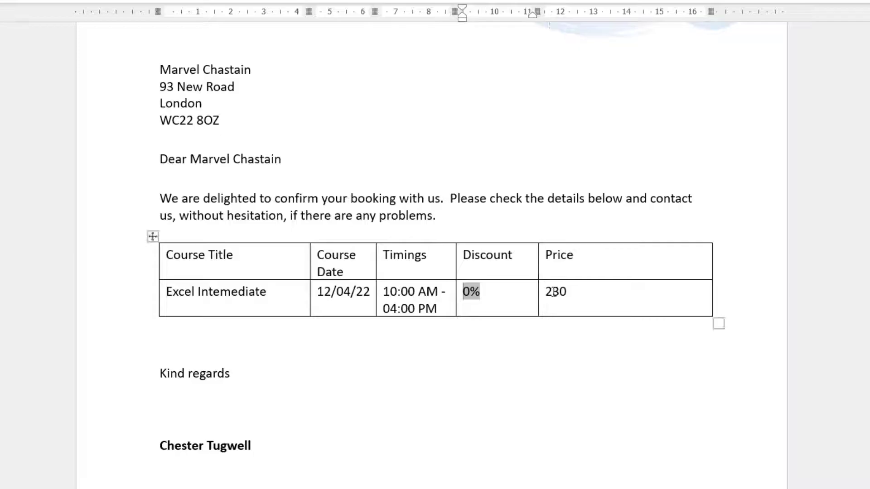
Add the number switch \# £,#.00 to the Cust_Price field code, update the field, and fit the table columns to their contents.
right_click(554, 292)
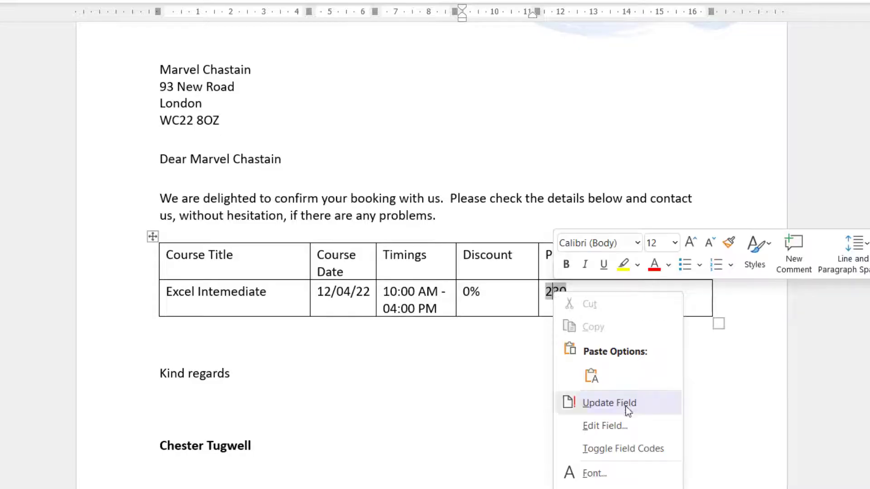
left_click(623, 448)
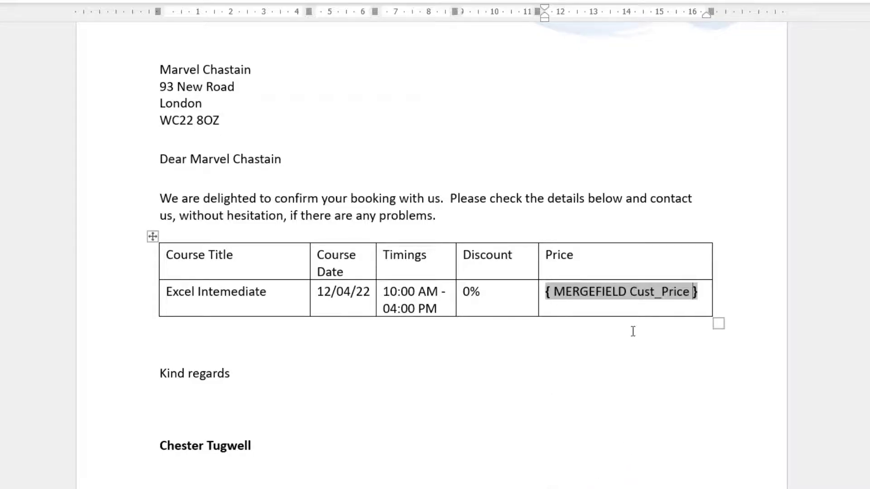
left_click_drag(532, 258, 519, 259)
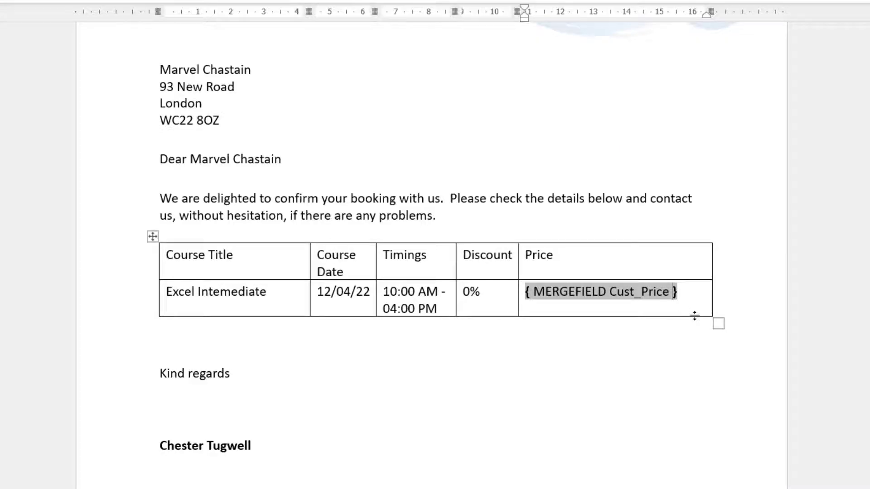
type("\\# £")
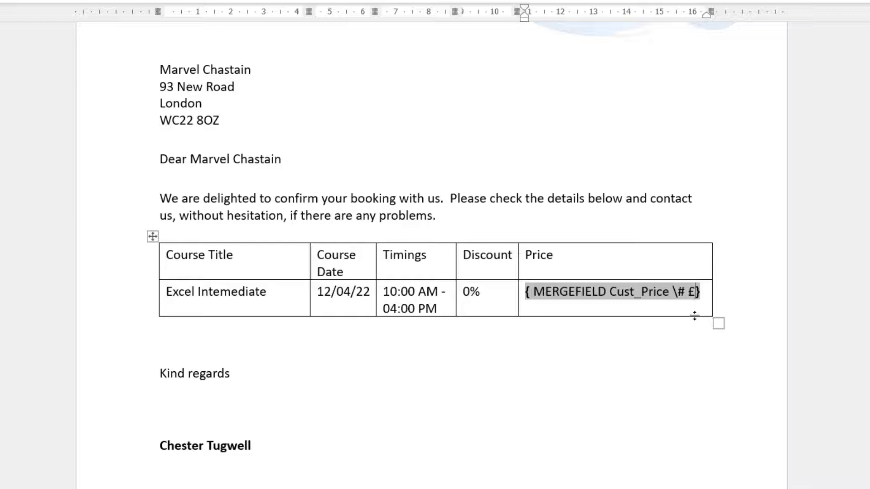
type(",#")
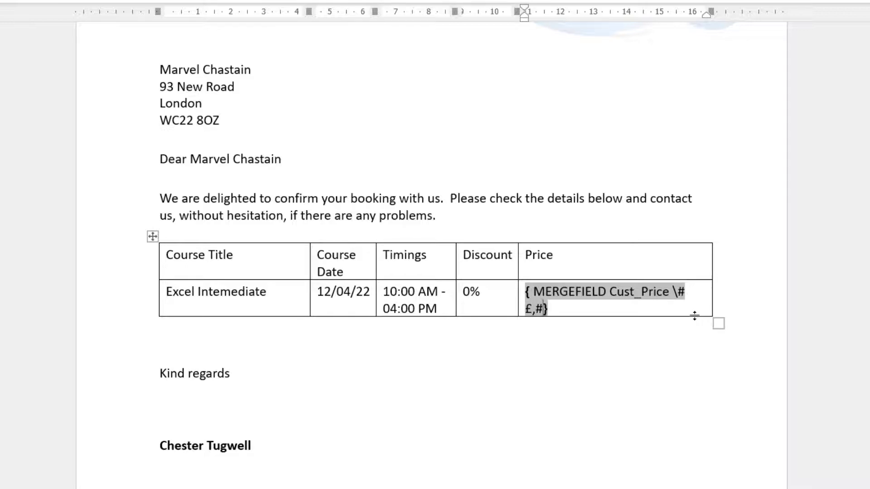
type(".00")
right_click(540, 308)
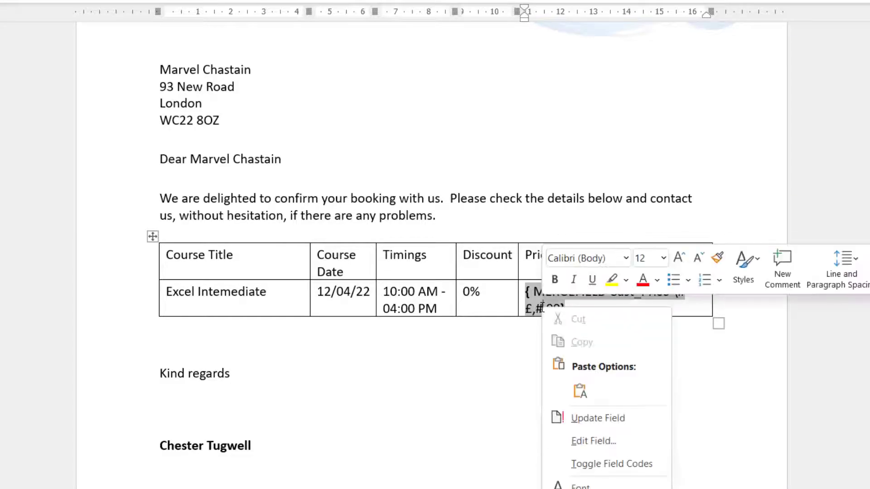
left_click(585, 419)
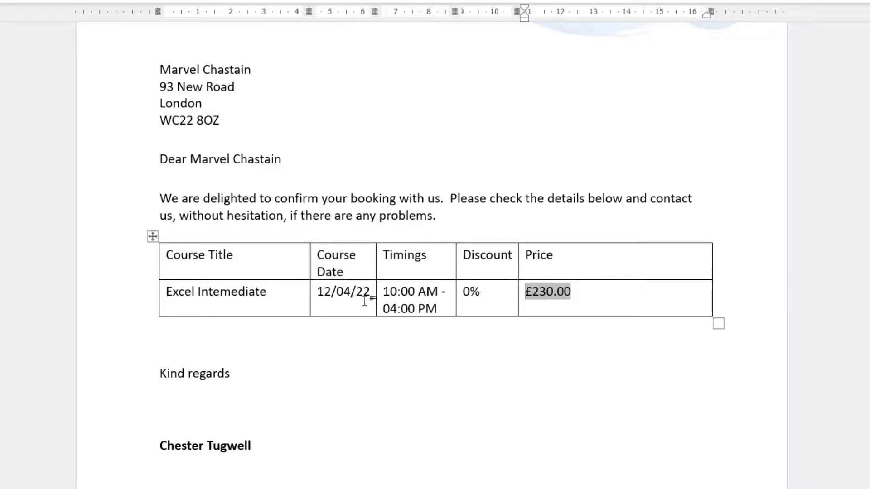
double_click(311, 262)
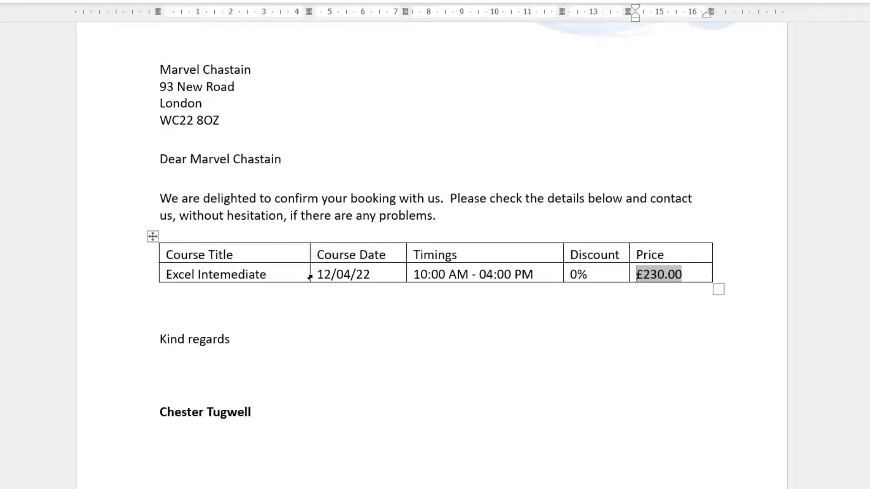
Add the switch \*UPPER to the Course merge field code in the Course Title cell and update the field.
right_click(206, 272)
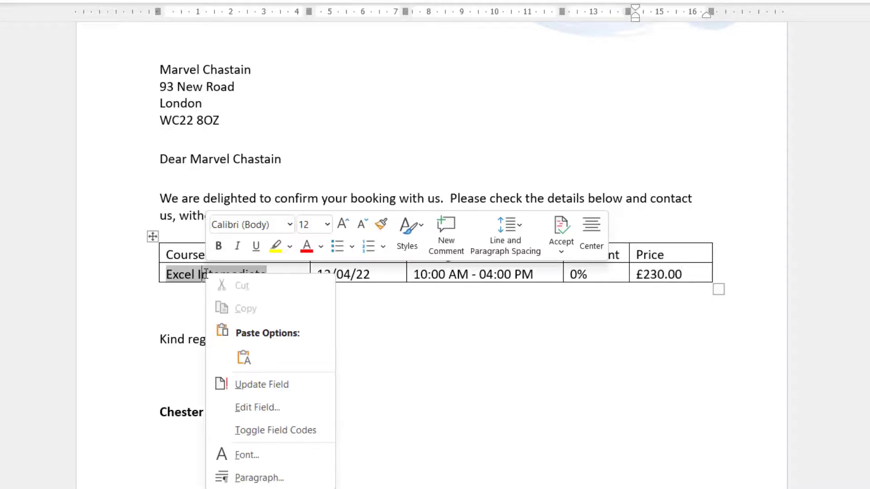
left_click(266, 431)
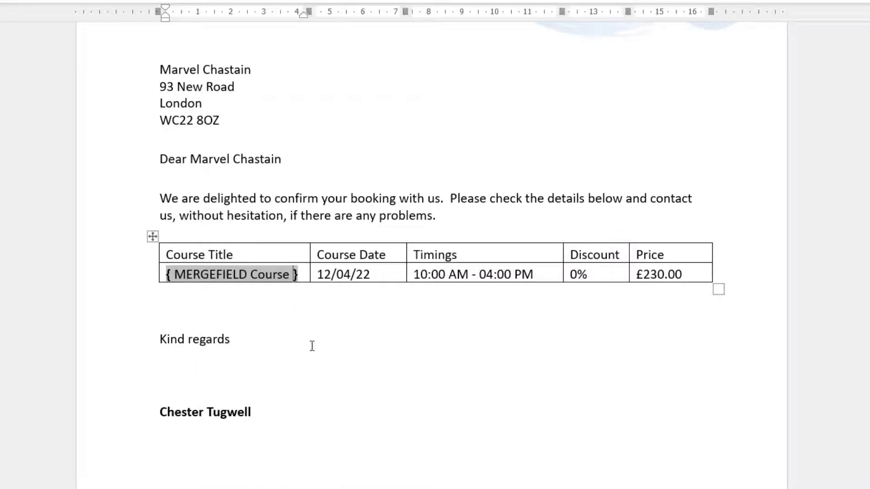
type("\\")
type("*")
type("UPPE")
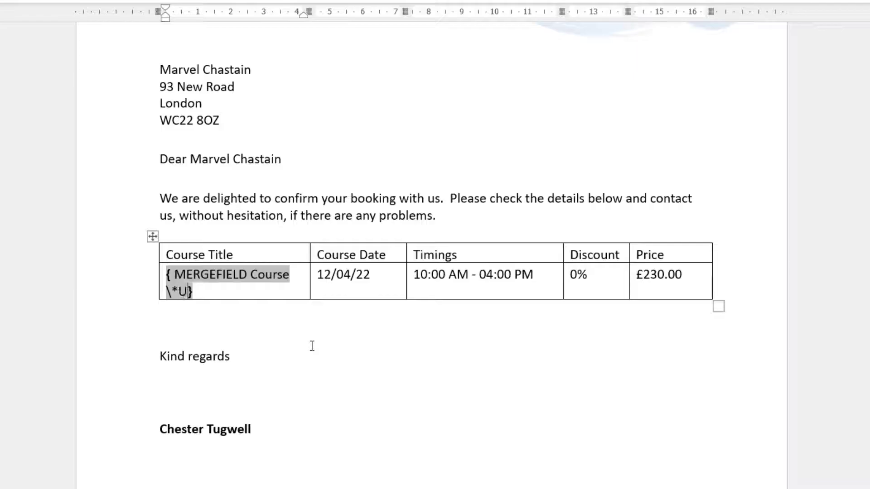
type("R")
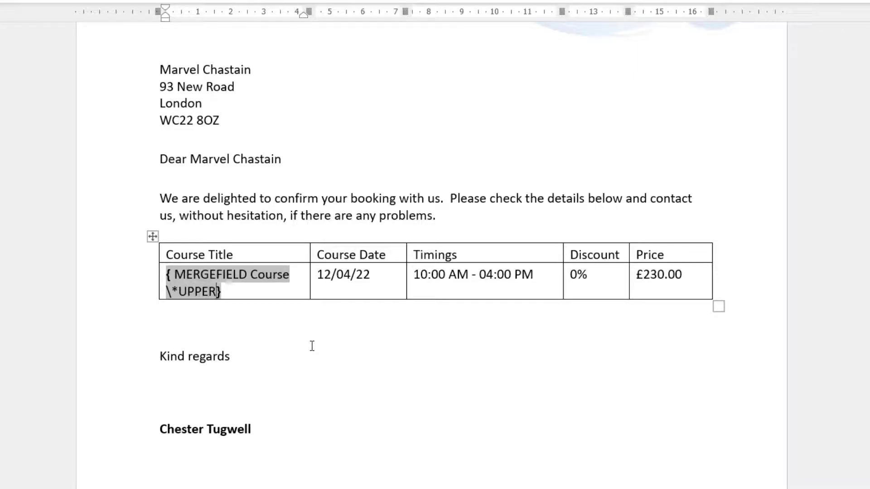
right_click(197, 274)
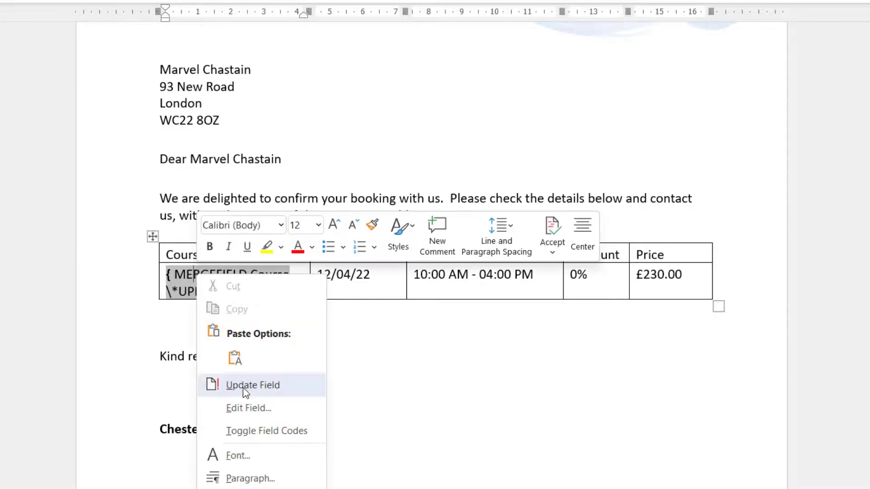
left_click(245, 386)
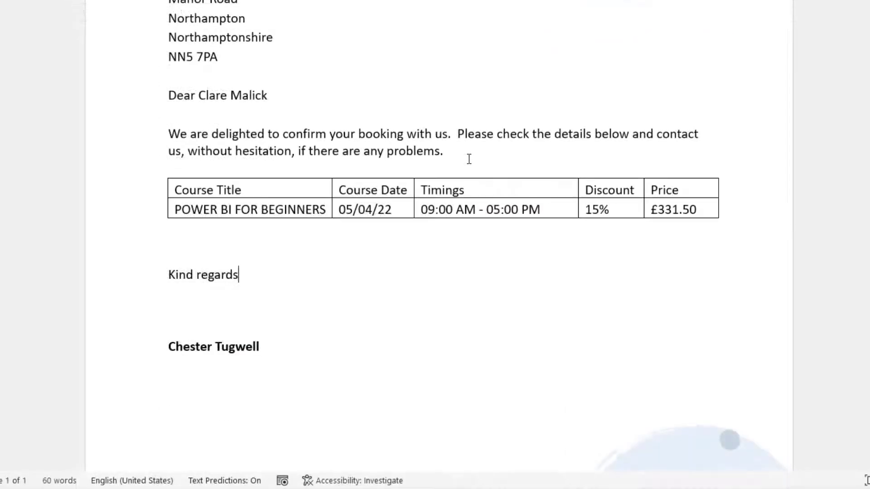
Start an If...Then...Else rule at the end of the opening paragraph with the condition Discount greater than 0.
scroll(468, 159, "up", 3)
left_click(450, 234)
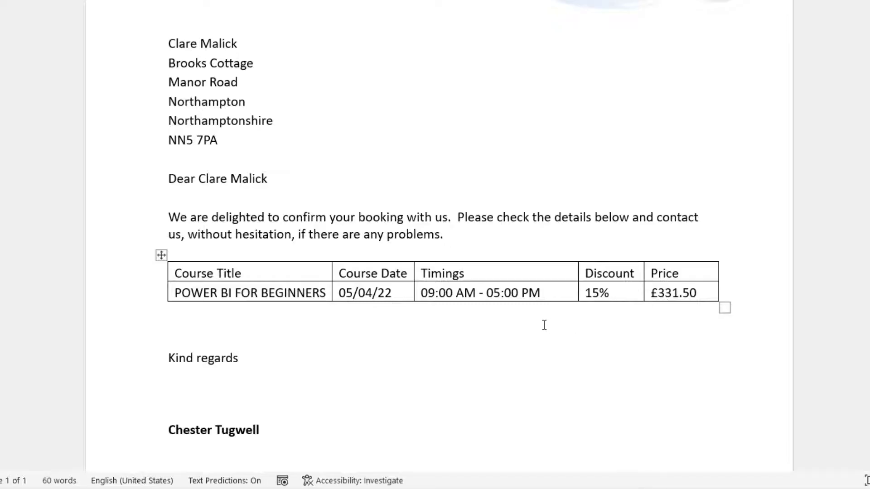
left_click(264, 6)
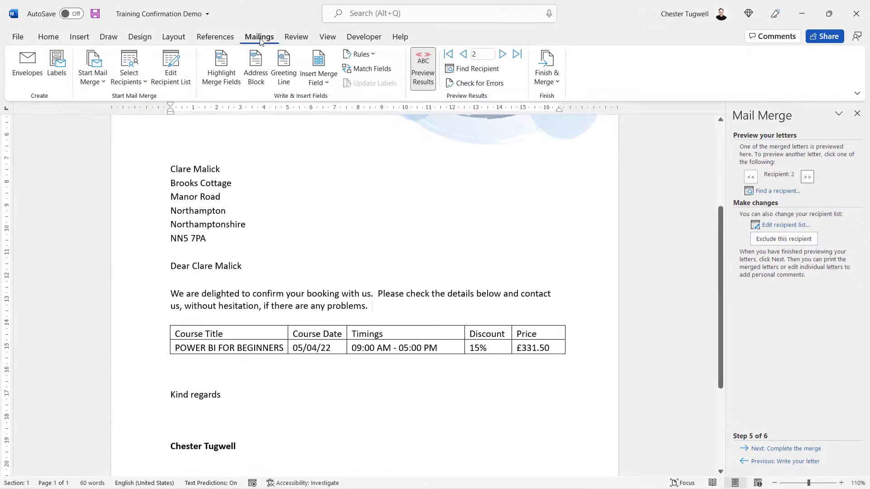
left_click(388, 66)
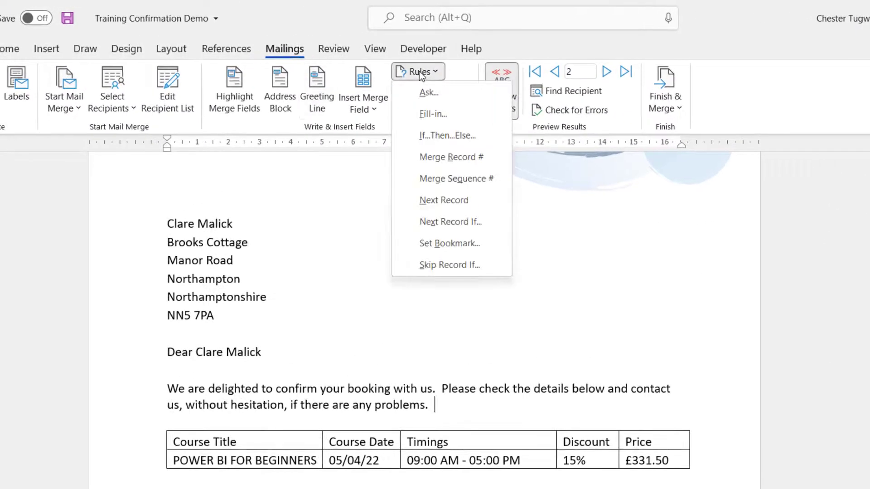
left_click(432, 136)
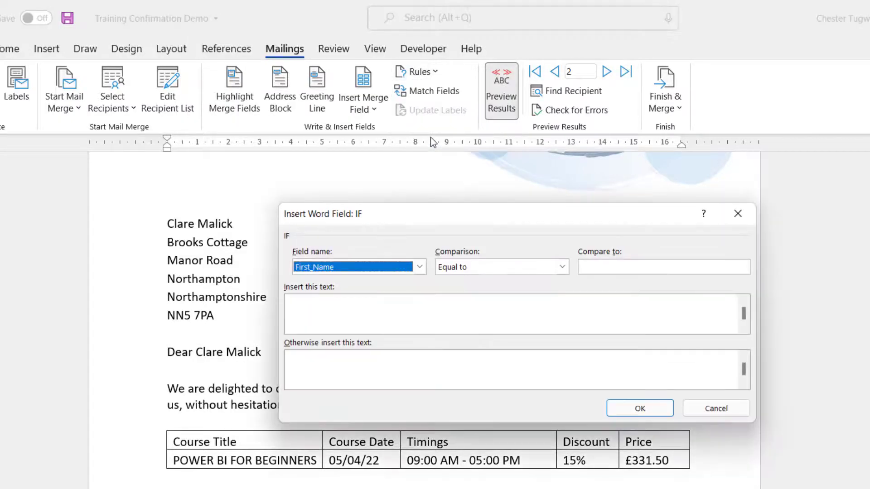
left_click(421, 268)
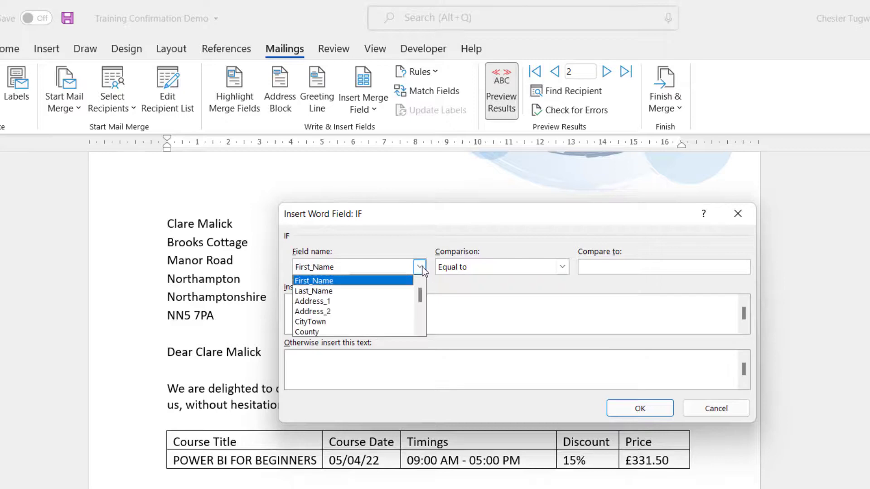
scroll(421, 306, "down", 1)
left_click_drag(322, 266, 324, 286)
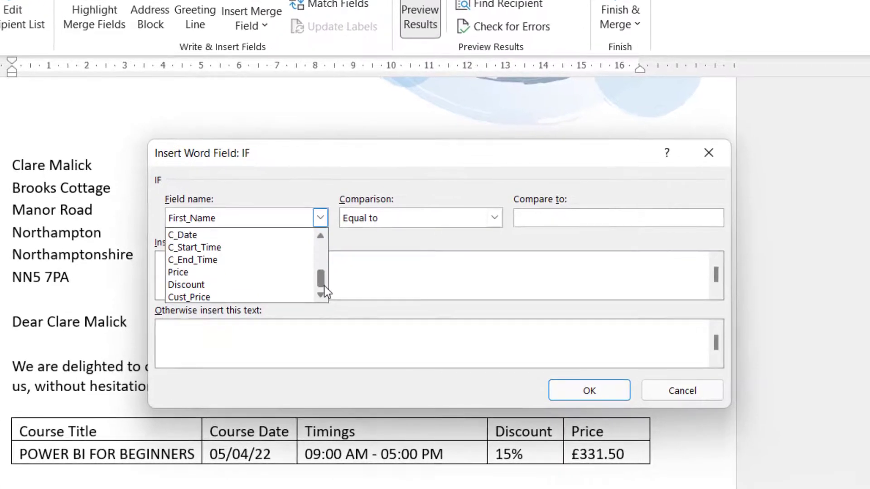
left_click(216, 285)
left_click(495, 217)
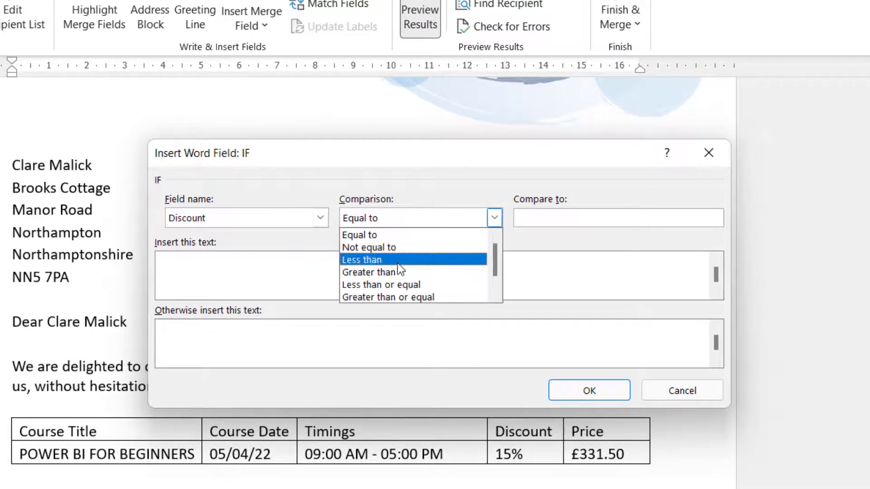
left_click(390, 271)
left_click(537, 221)
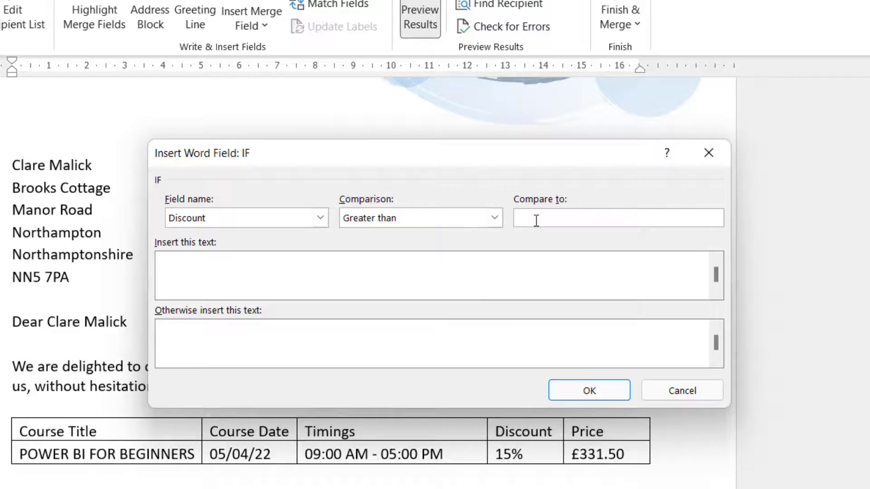
type("0")
Make the rule insert "As a loyal and valued customer, you have received a discount." when true, and add it to the letter.
left_click(272, 275)
type("As a loyal and ")
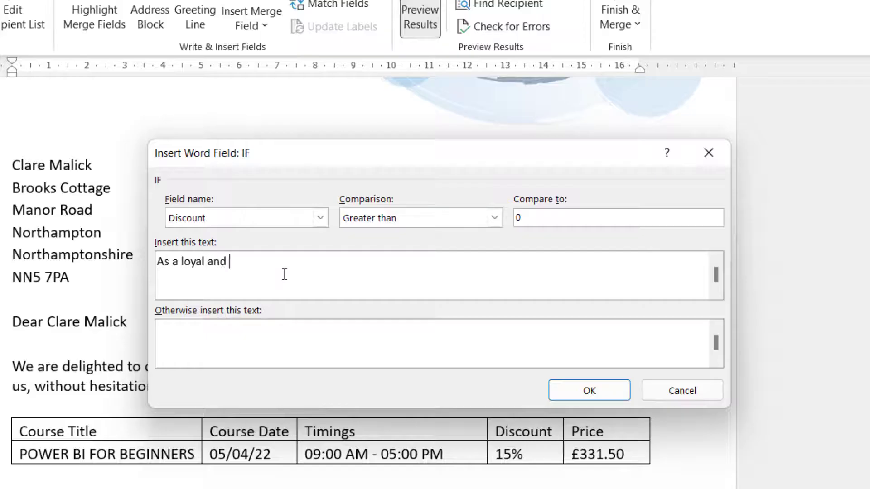
type("valued customer, yo")
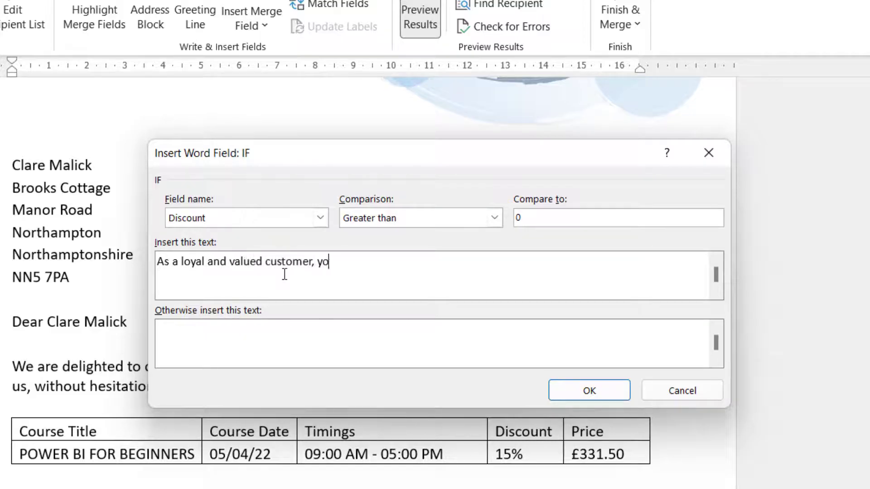
type("u have received a discount.")
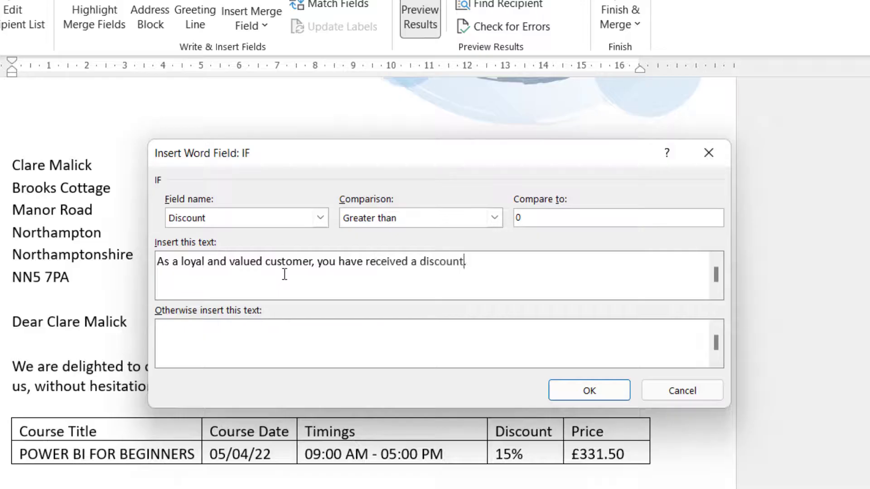
left_click(602, 386)
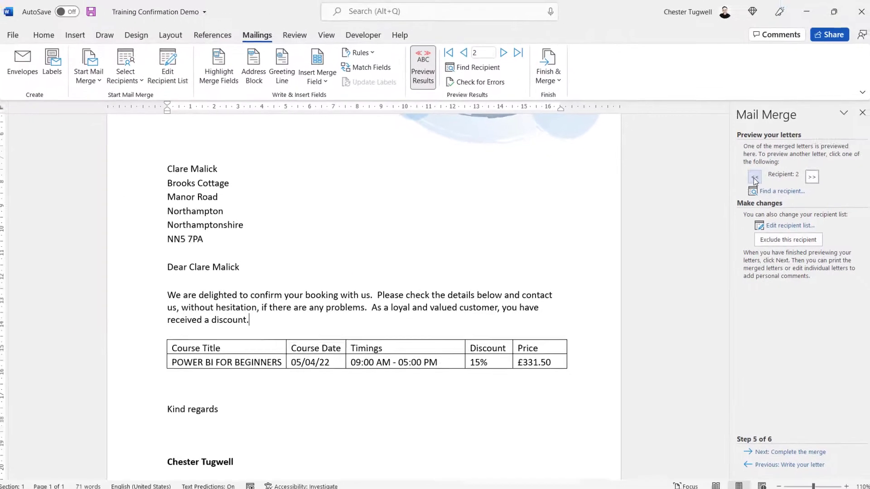
Preview the letters for recipients 1 and 2 to check the conditional discount sentence against each discount.
left_click(750, 177)
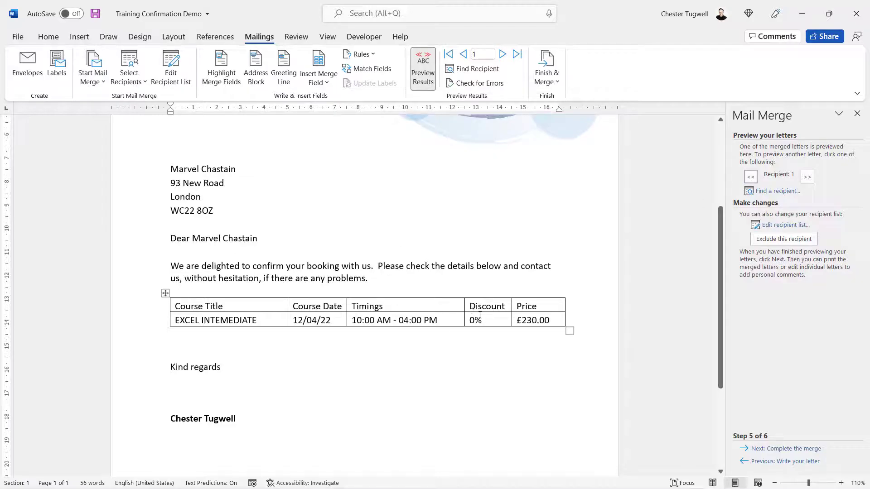
left_click(808, 178)
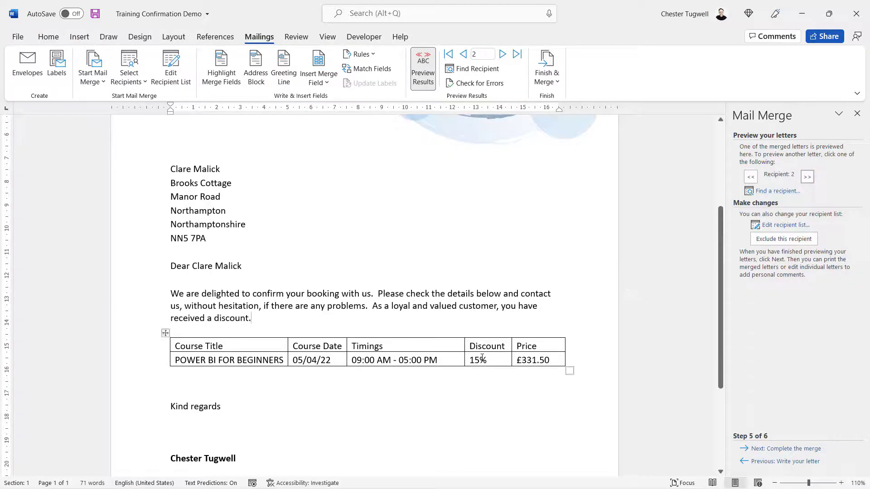
left_click_drag(374, 305, 379, 324)
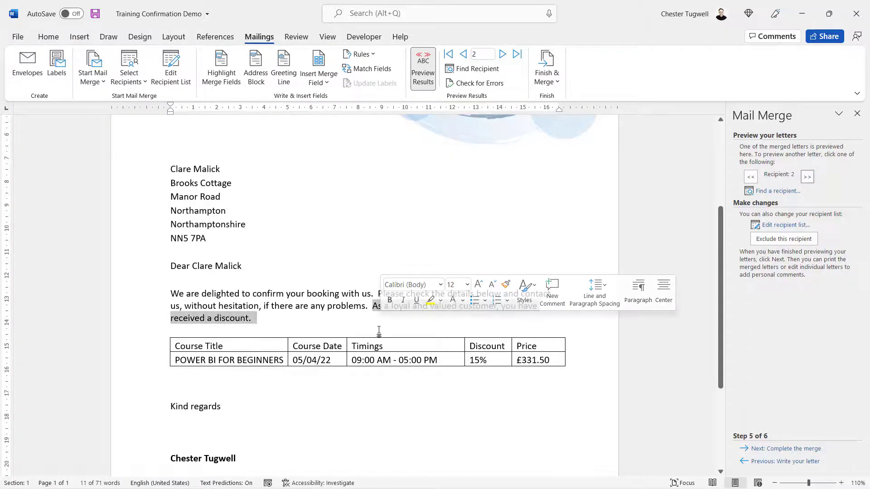
left_click(383, 360)
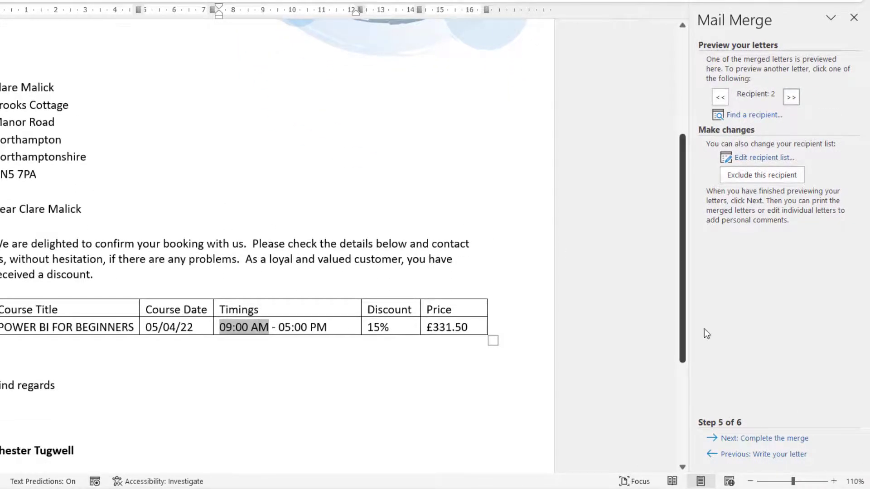
Advance the mail merge to its Complete the merge stage, and view the options for printing the records without printing.
left_click(750, 440)
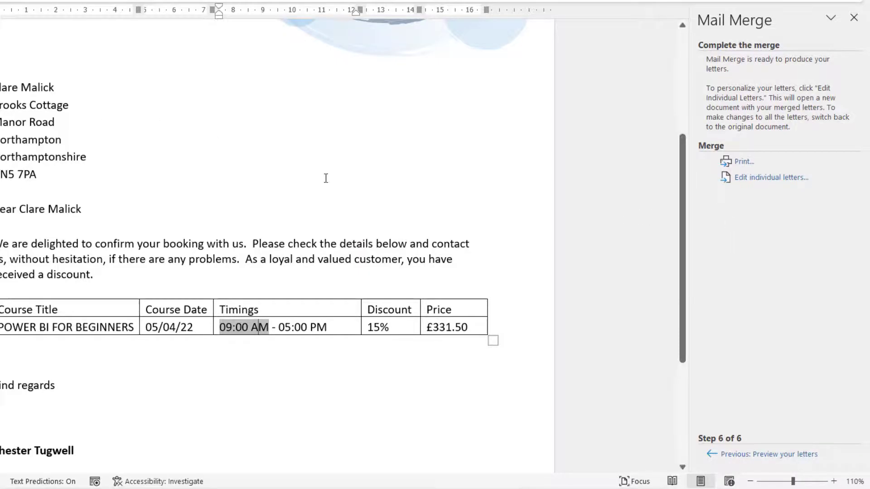
scroll(326, 178, "up", 3)
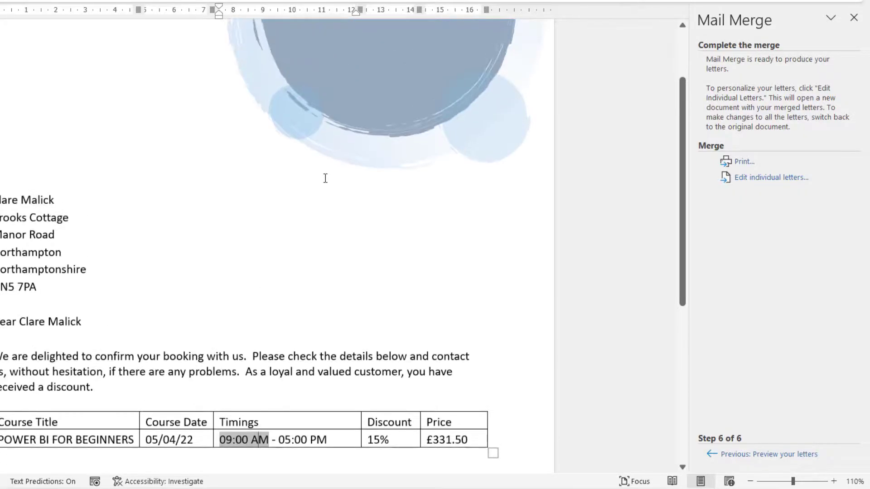
scroll(325, 178, "down", 1)
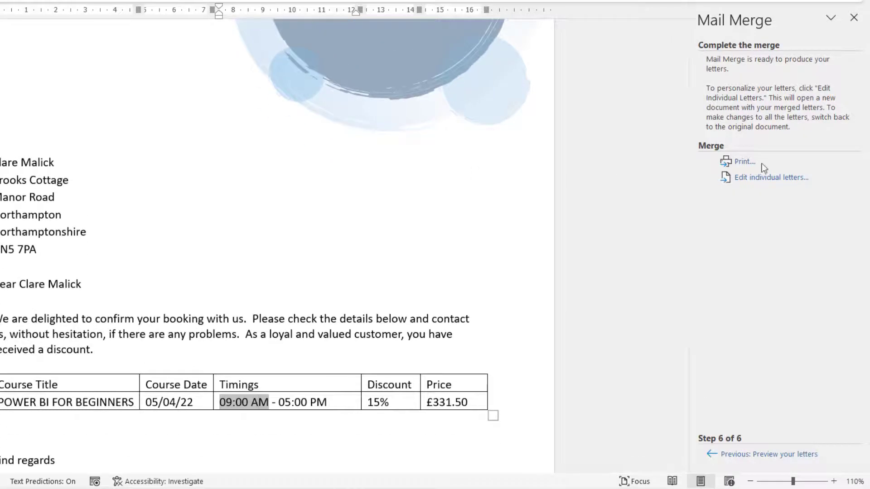
left_click(745, 166)
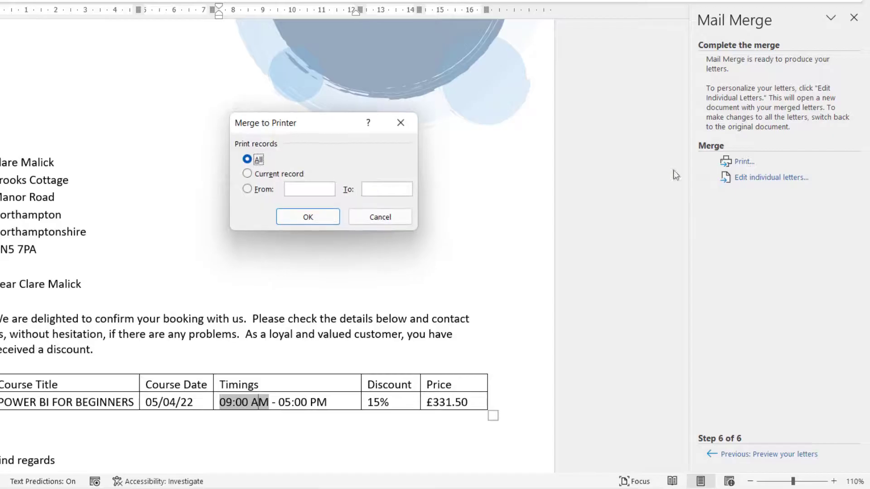
left_click(392, 218)
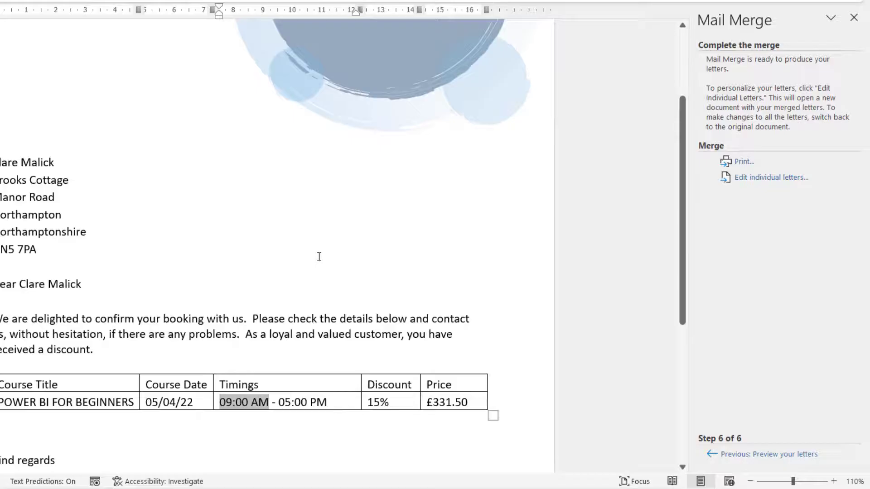
Merge all the records into a new document of individual letters, and view it alongside the original before restoring it to full size.
left_click(759, 180)
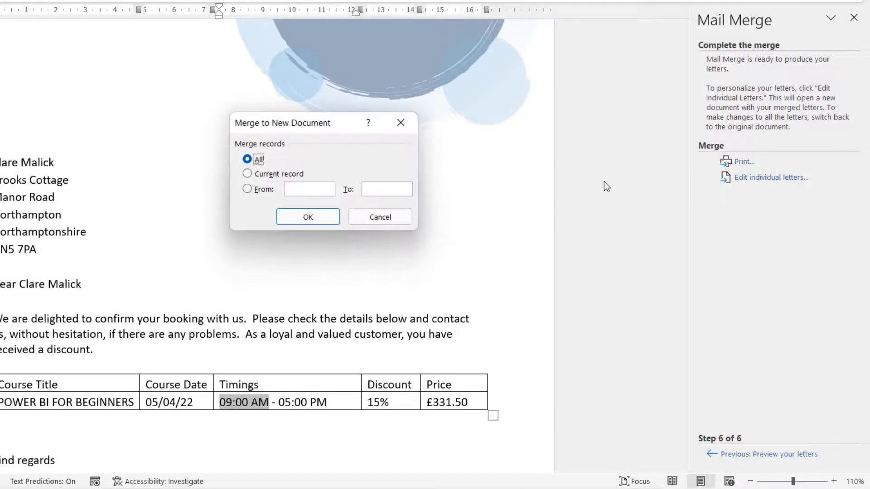
left_click(308, 220)
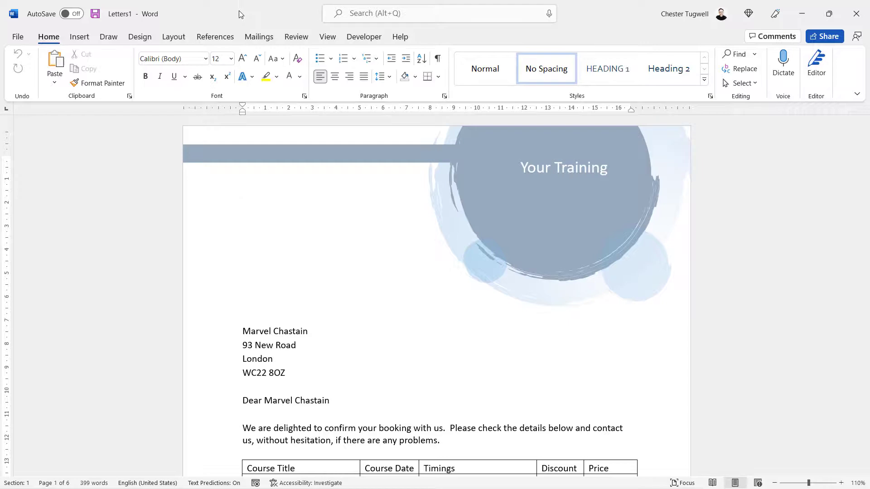
left_click_drag(239, 10, 208, 94)
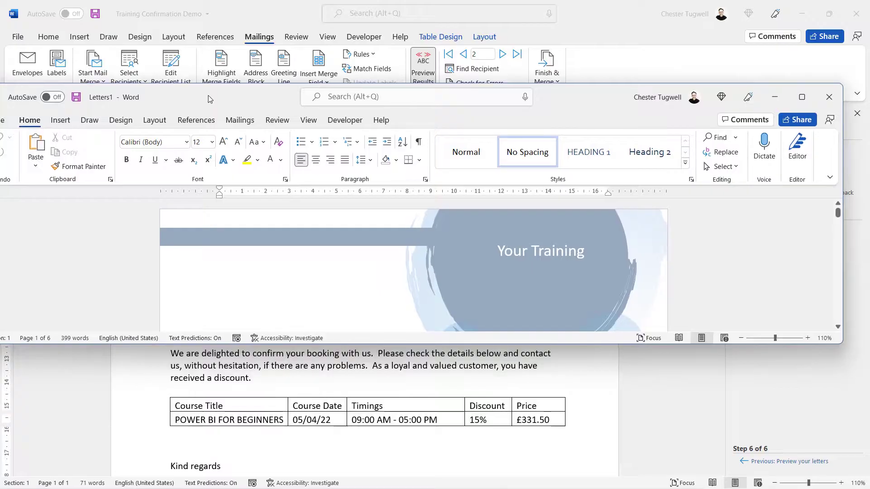
left_click(804, 98)
Look through the merged letters and compare the discount sentence with each customer's discount.
scroll(324, 293, "down", 8)
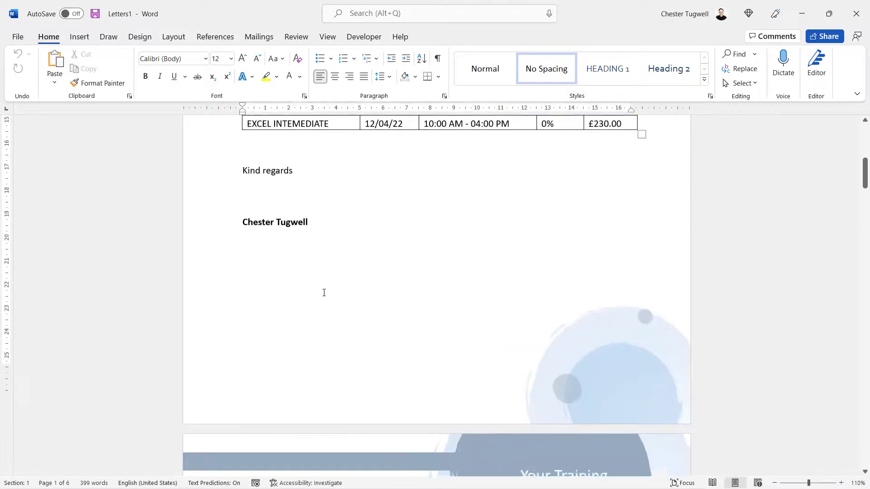
scroll(324, 292, "down", 12)
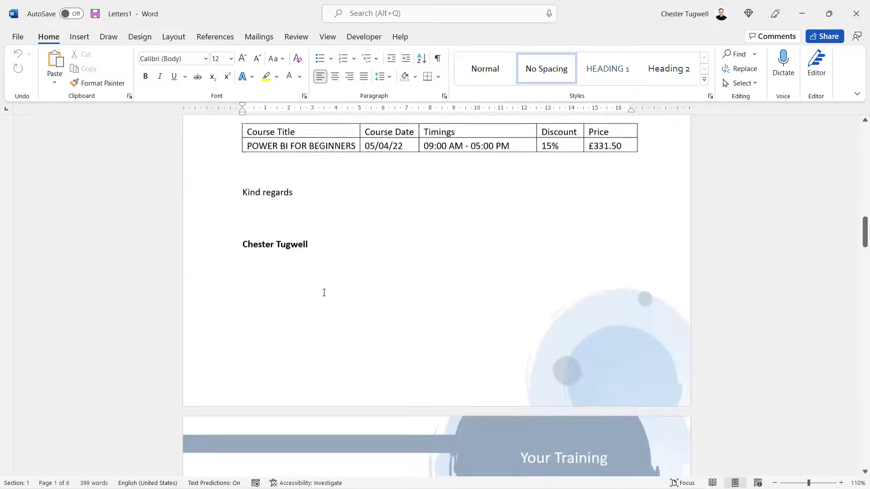
scroll(324, 292, "down", 4)
scroll(324, 290, "up", 9)
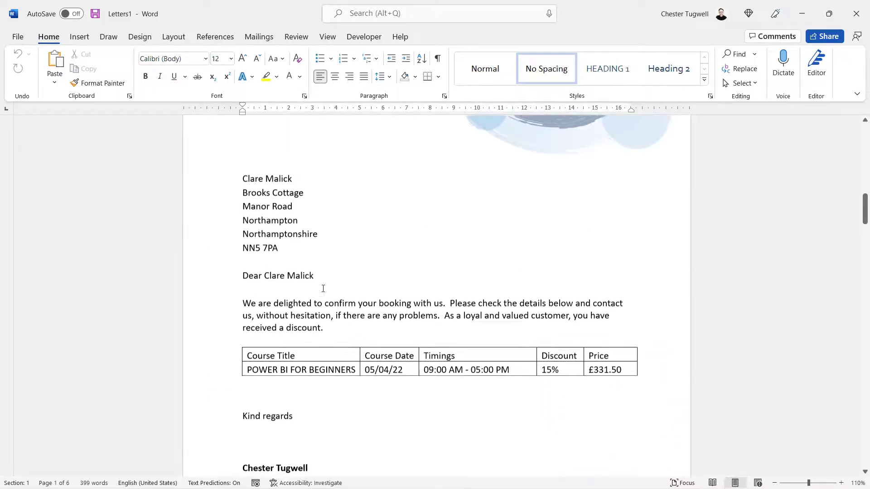
scroll(323, 290, "down", 18)
scroll(322, 290, "up", 3)
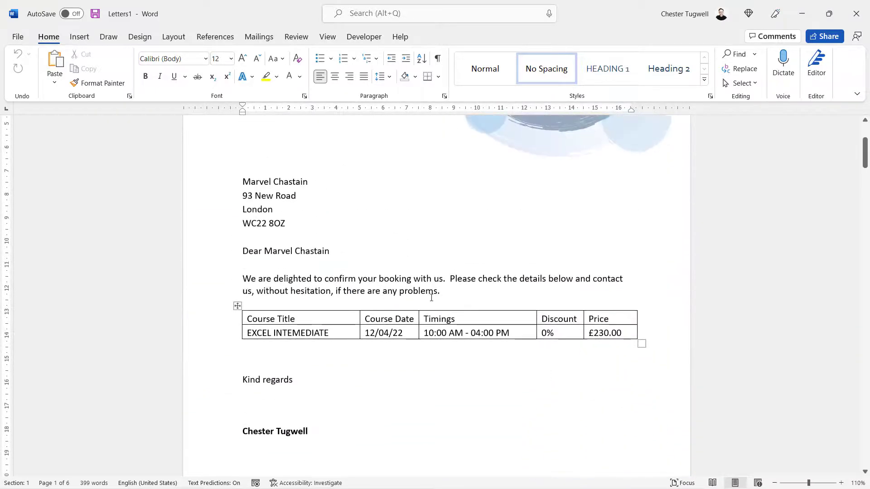
Add the sentence "Hi there, good to say you back!" at the end of the first merged letter's opening paragraph.
left_click(442, 291)
type("Hi there, good ")
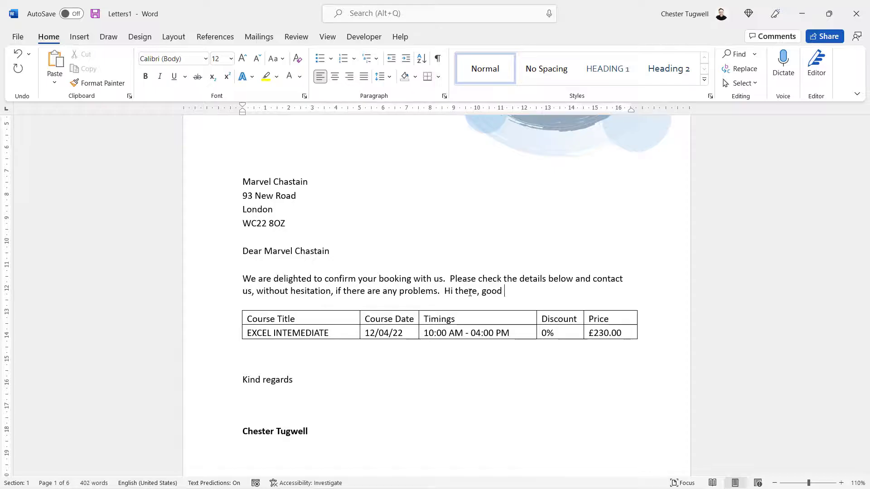
type("to say you back!")
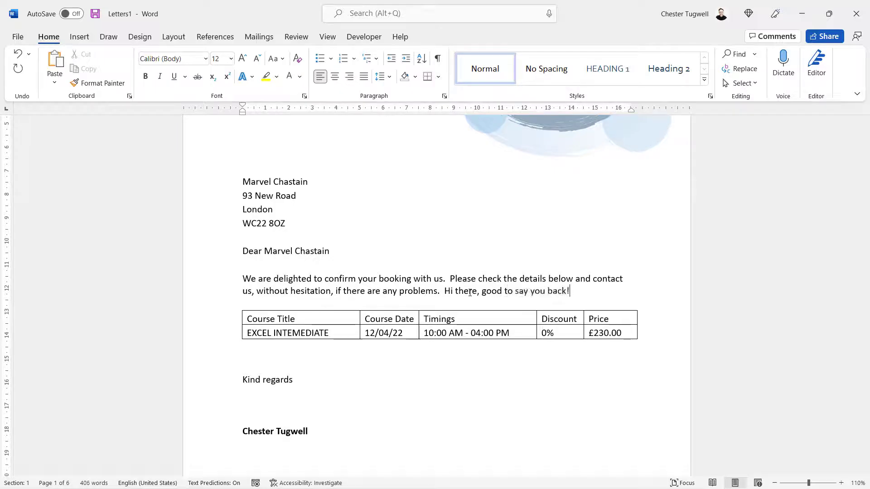
View the print settings for the merged letters without printing, and return to the document.
left_click(17, 36)
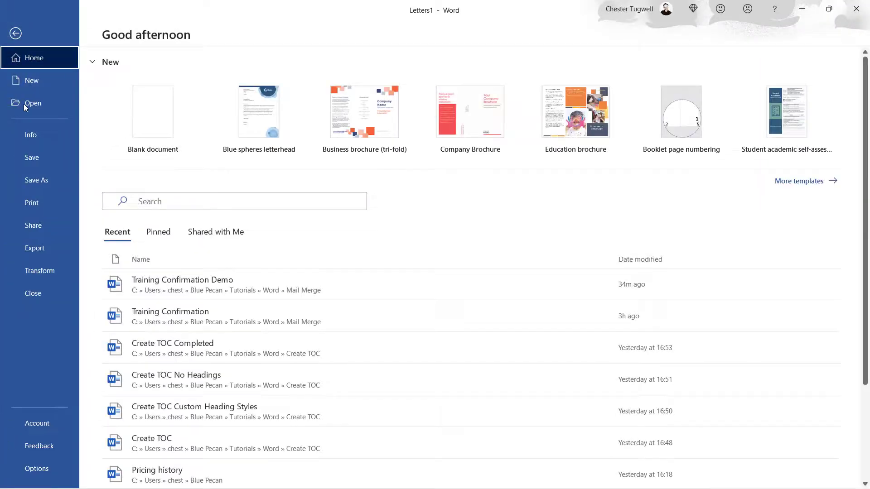
left_click(24, 204)
left_click(16, 33)
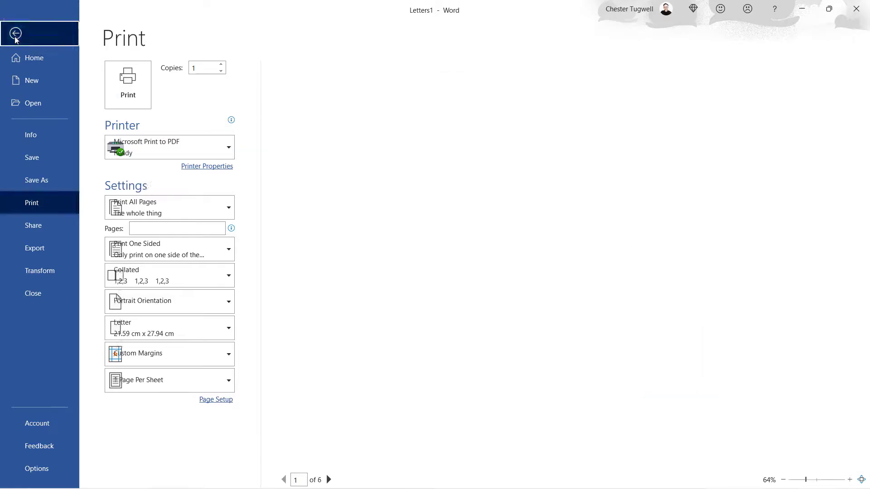
Close the merged letters without saving them, and save the Training Confirmation Demo document.
left_click(856, 13)
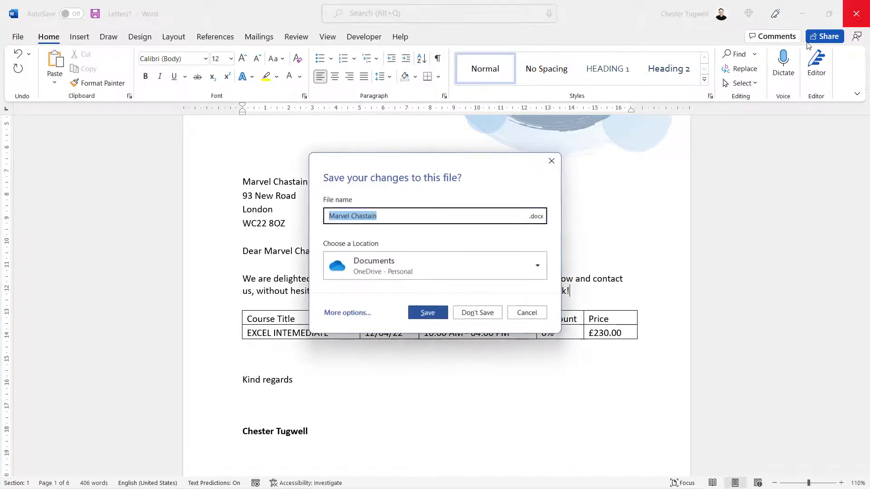
left_click(484, 314)
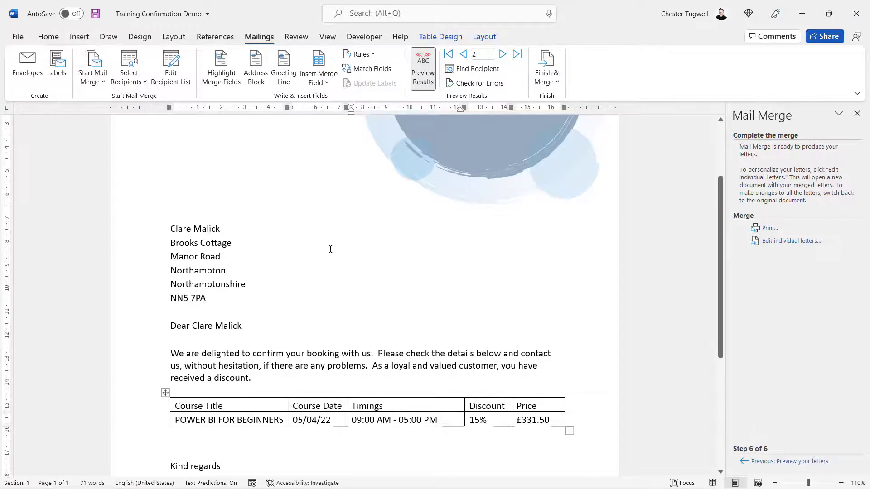
left_click(94, 15)
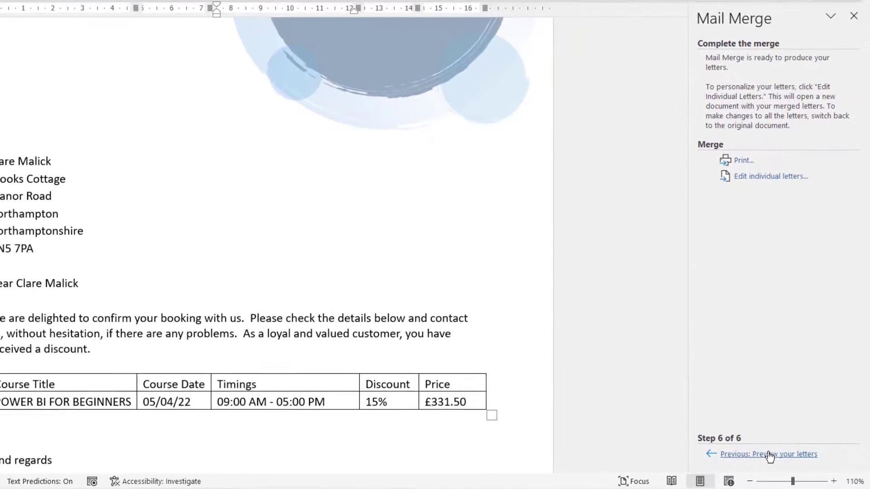
Return the mail merge wizard to its first stage and set the document type to E-mail messages.
left_click(790, 462)
left_click(770, 455)
left_click(770, 455)
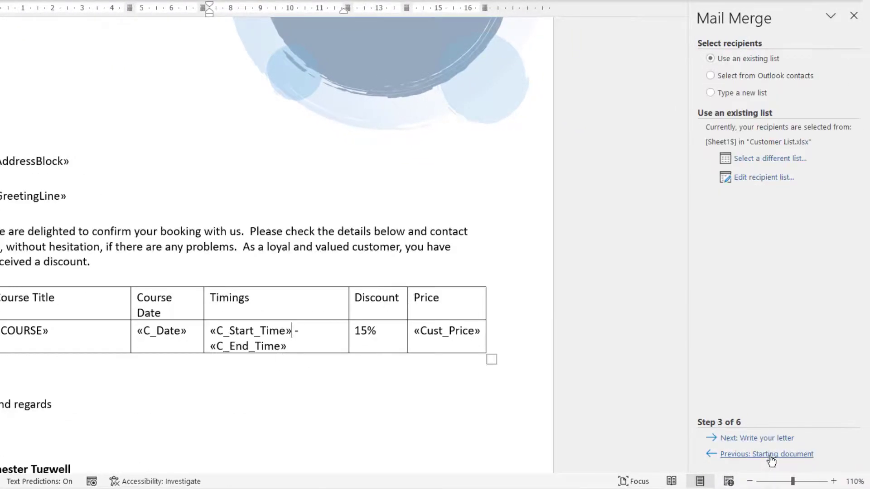
left_click(770, 455)
left_click(770, 455)
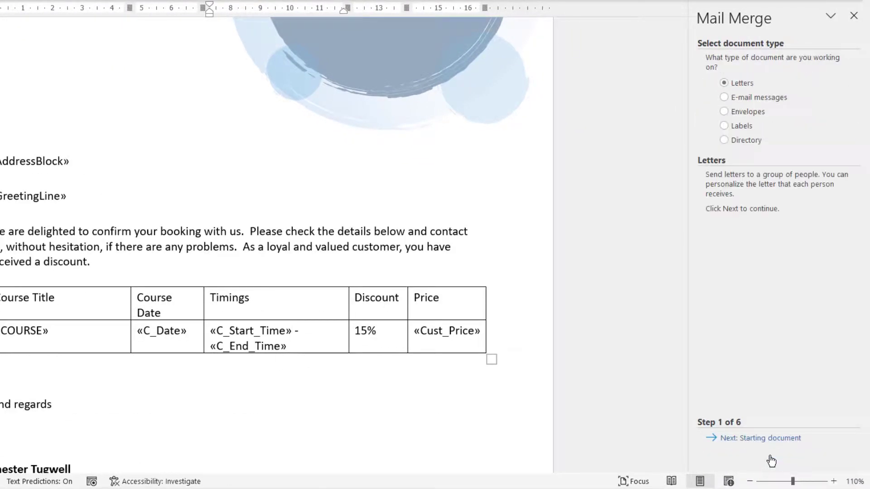
left_click(725, 97)
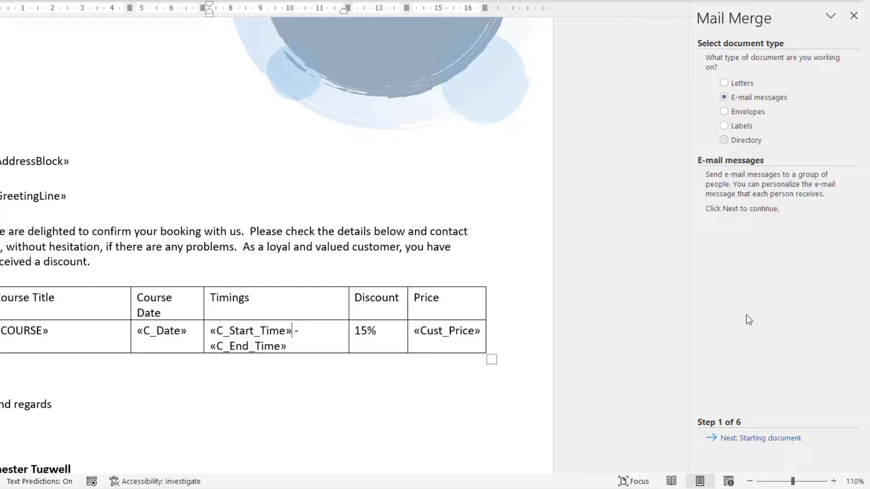
Advance the e-mail merge to its Complete the merge stage, keeping the current document and the existing recipient list.
left_click(766, 439)
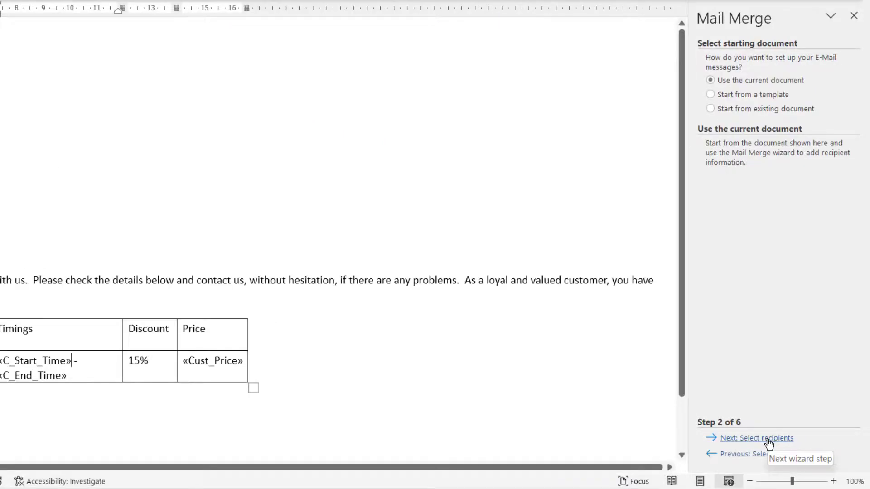
left_click(769, 440)
left_click(769, 440)
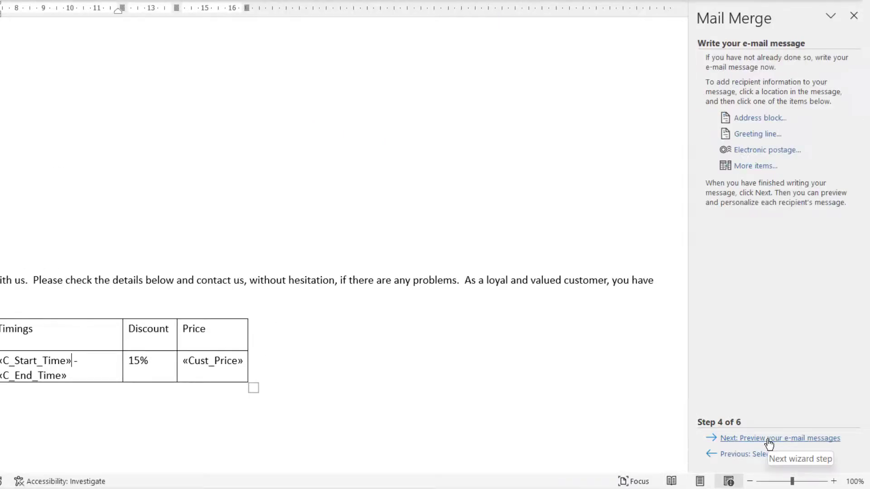
left_click(744, 439)
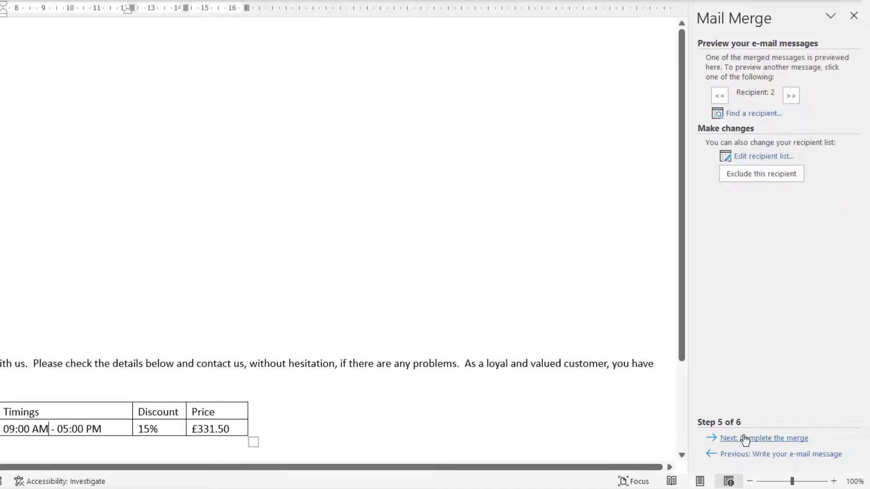
left_click(745, 439)
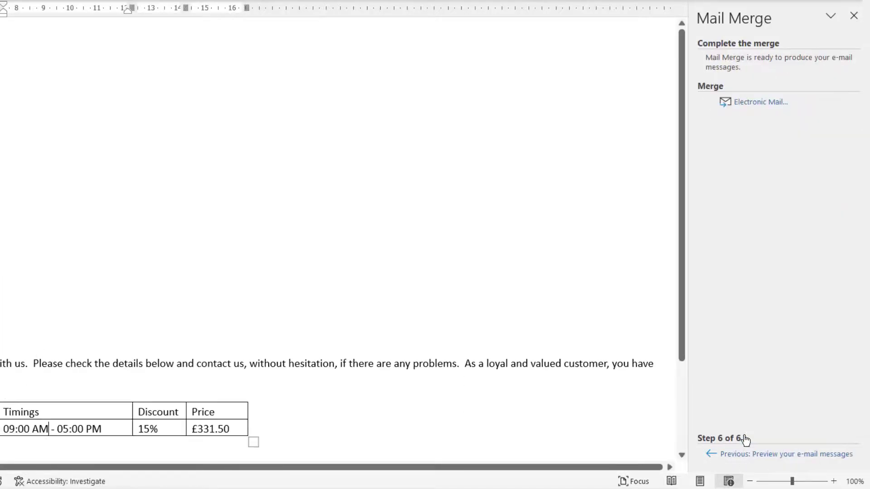
Merge all records to e-mail using the Email field, the subject line "Training Confirmation" and the Attachment mail format.
left_click(753, 104)
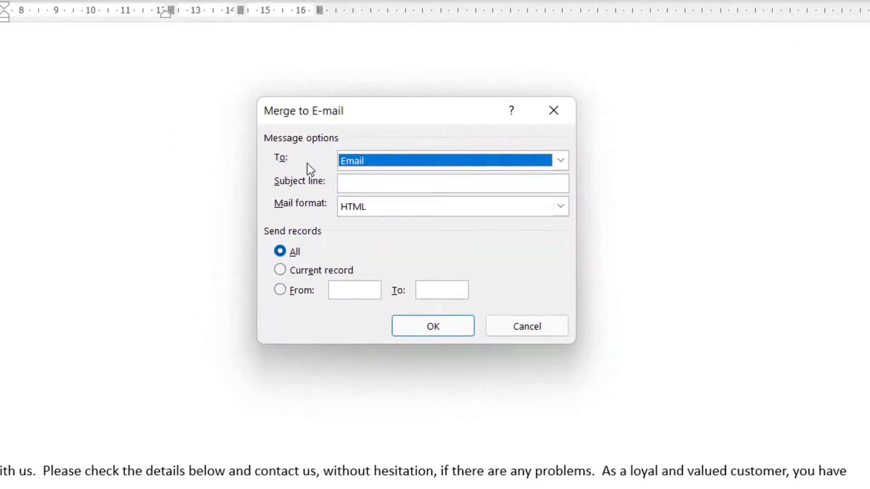
left_click(559, 162)
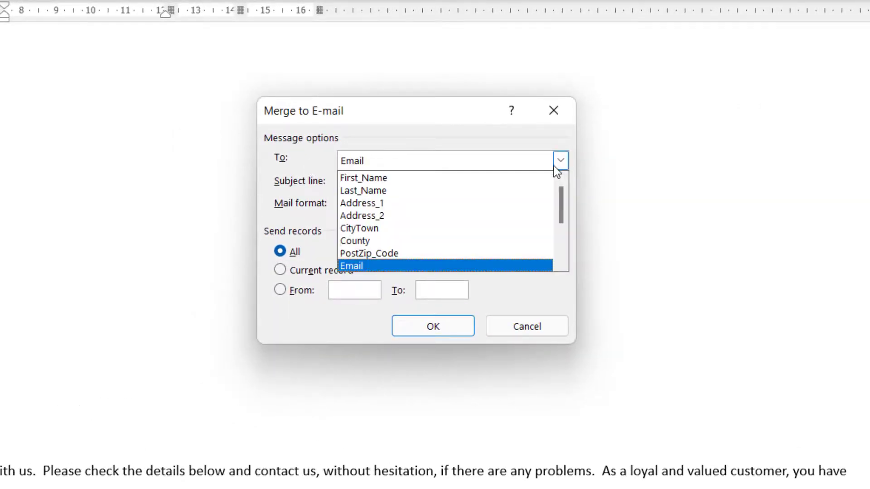
left_click(368, 265)
left_click(365, 186)
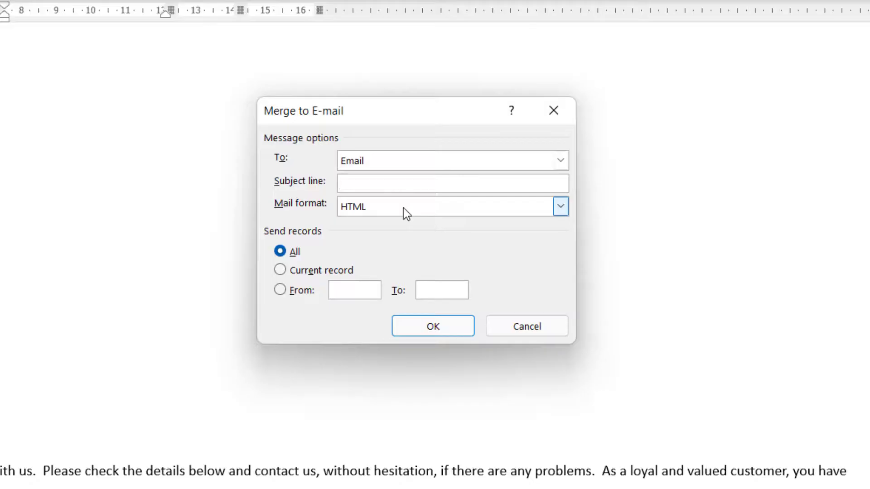
type("Training Confirmation")
key("Tab")
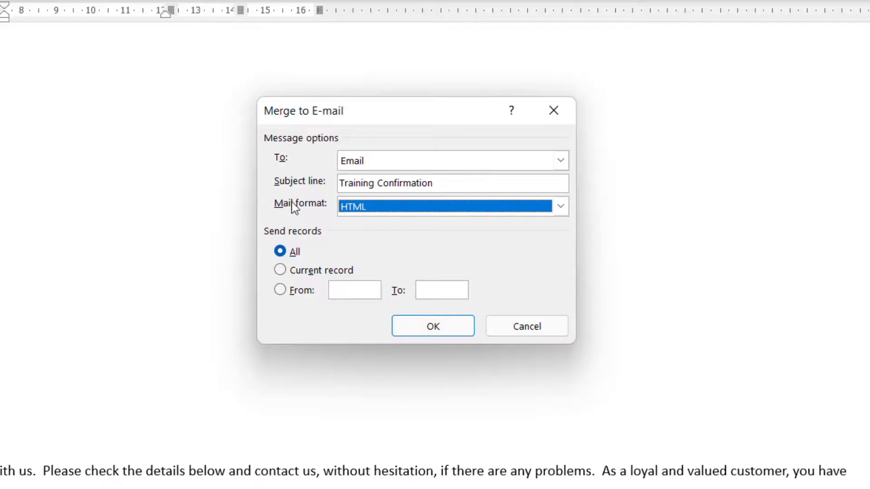
left_click(561, 207)
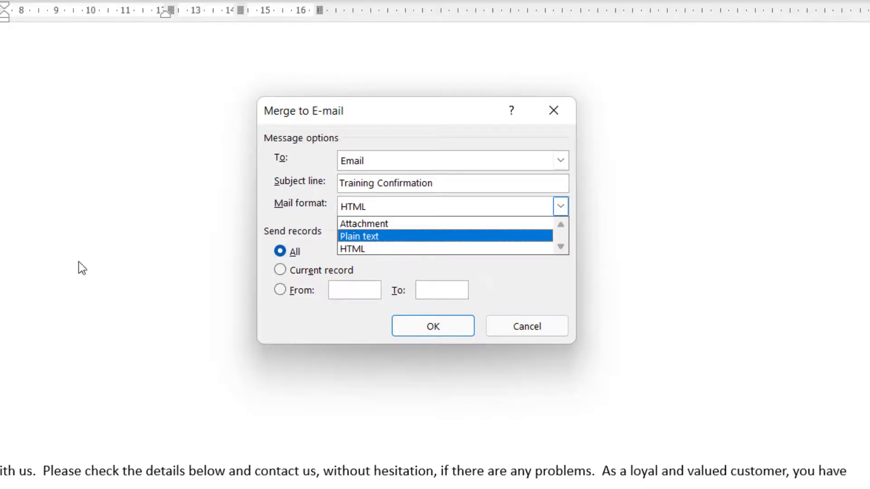
left_click(374, 224)
left_click(426, 325)
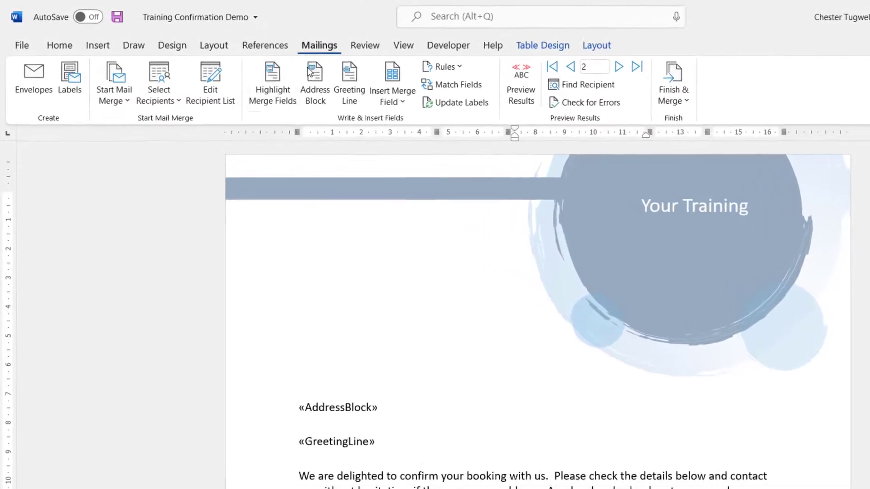
View the envelope merge options and the available envelope sizes, and cancel without applying any.
left_click(128, 101)
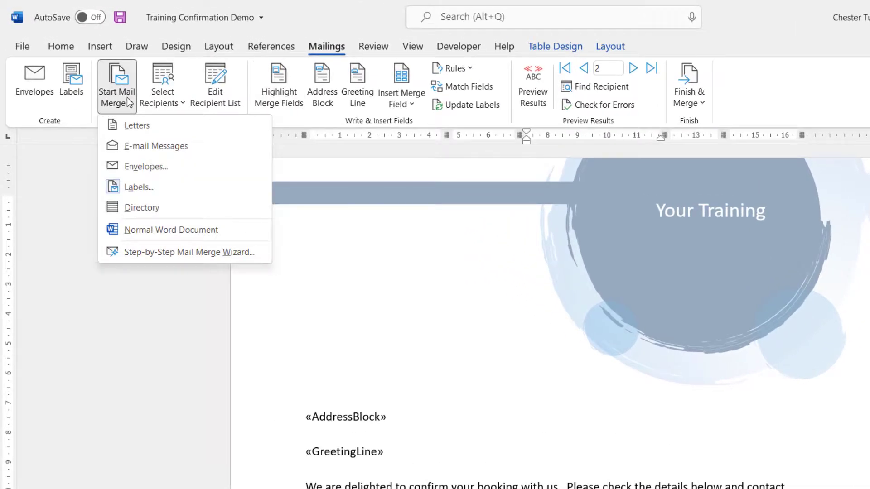
left_click(133, 164)
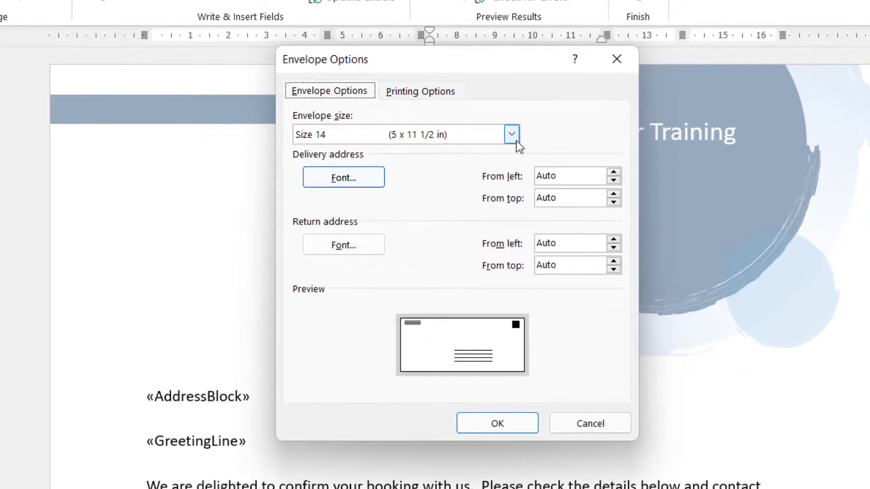
left_click(533, 155)
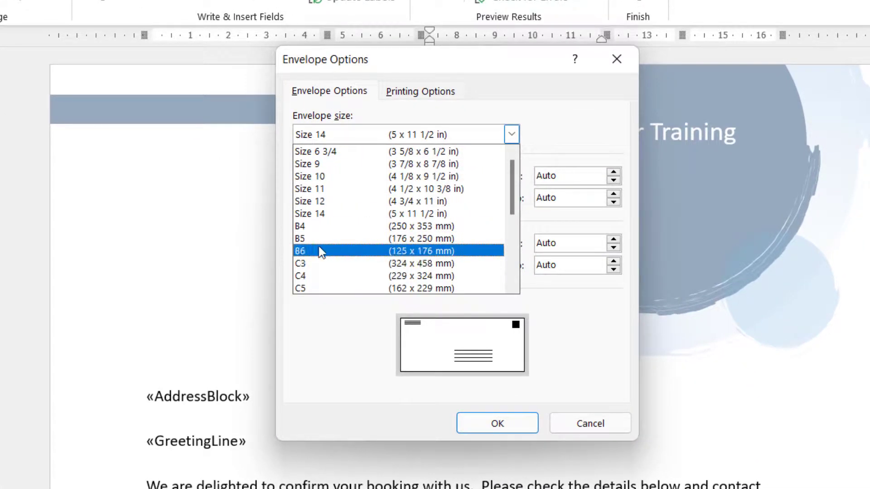
left_click(596, 369)
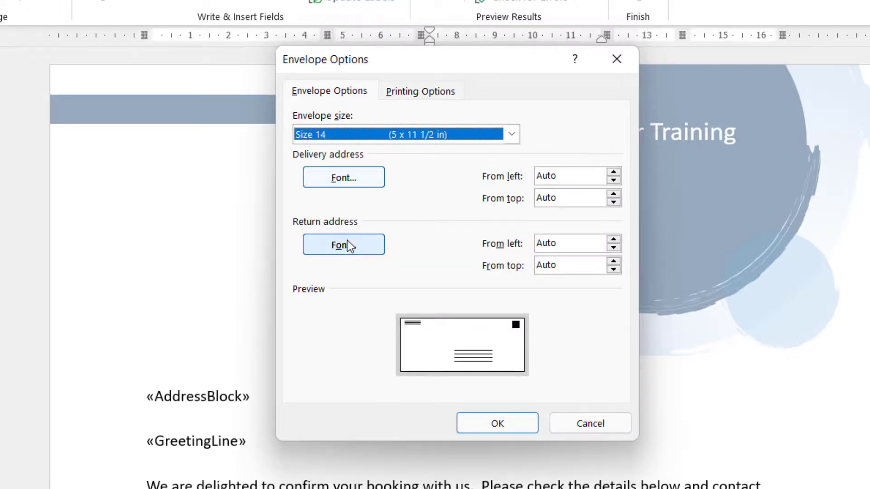
left_click(605, 428)
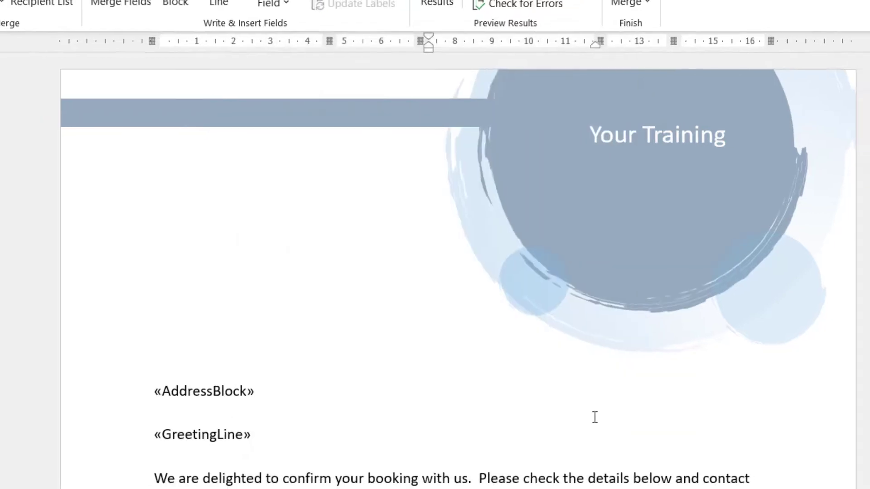
View the label merge options for vendor Avery A4/A5 and product number 01638061, and cancel without applying them.
left_click(58, 65)
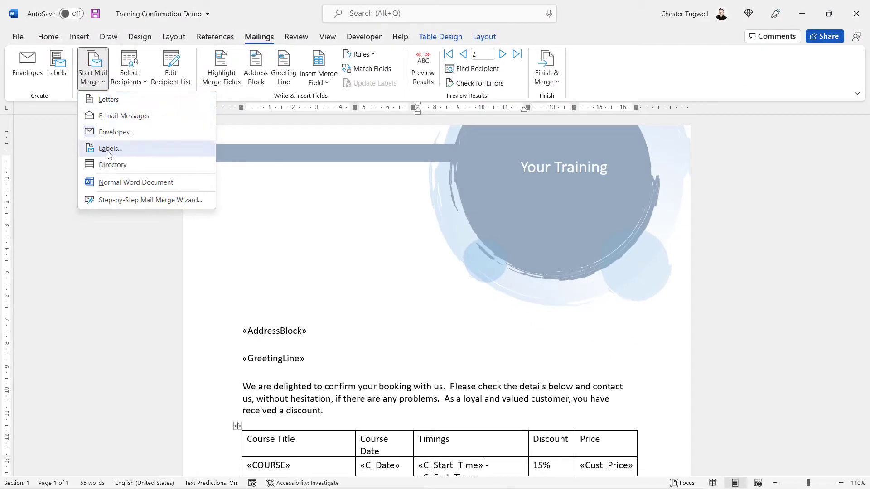
left_click(109, 149)
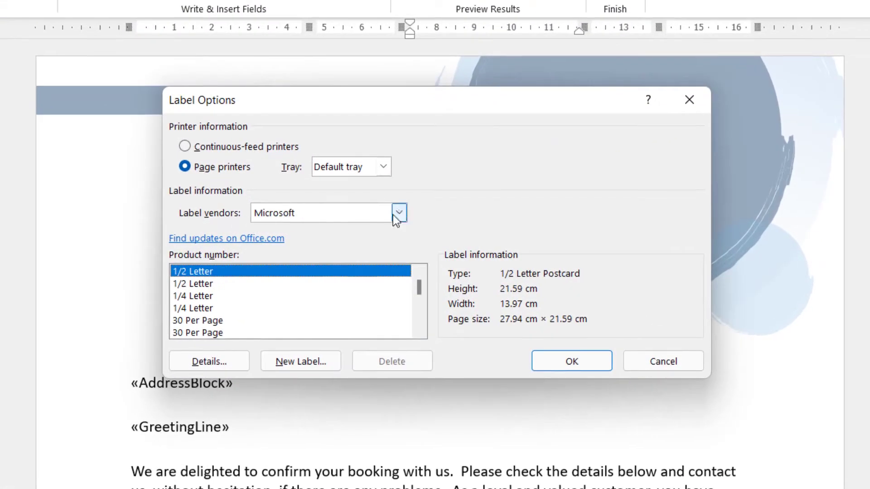
left_click(399, 212)
scroll(302, 310, "down", 1)
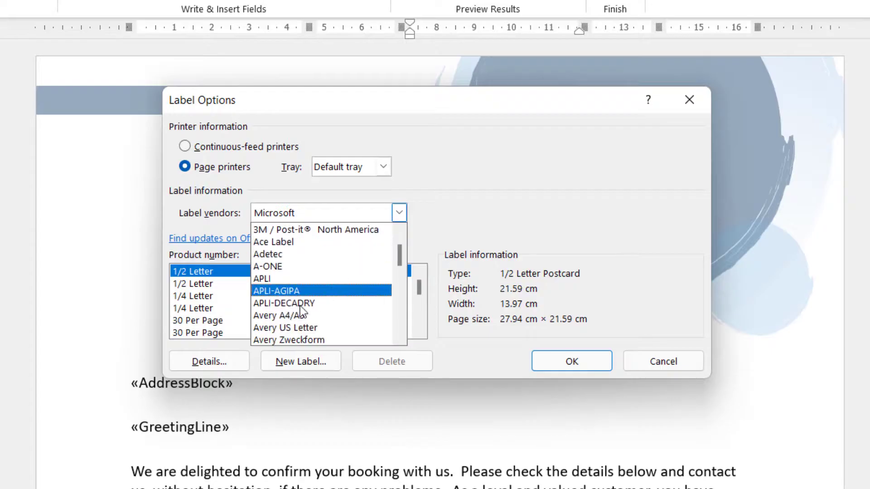
left_click(290, 315)
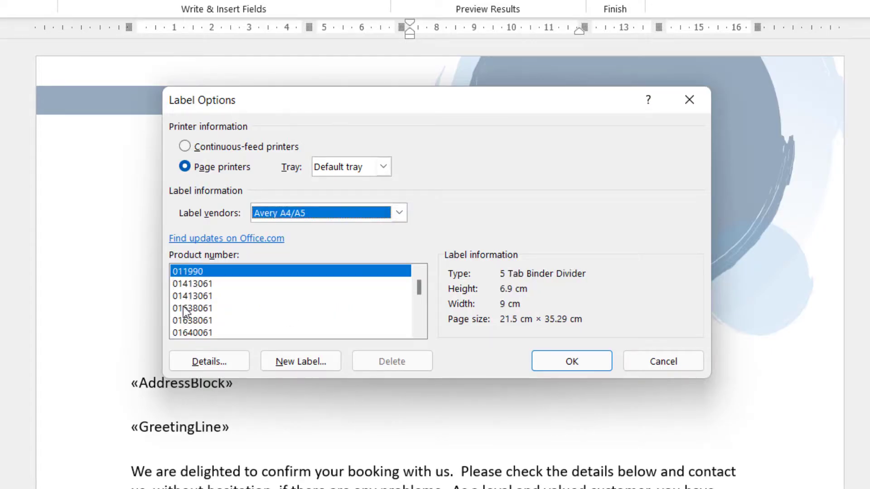
left_click(194, 320)
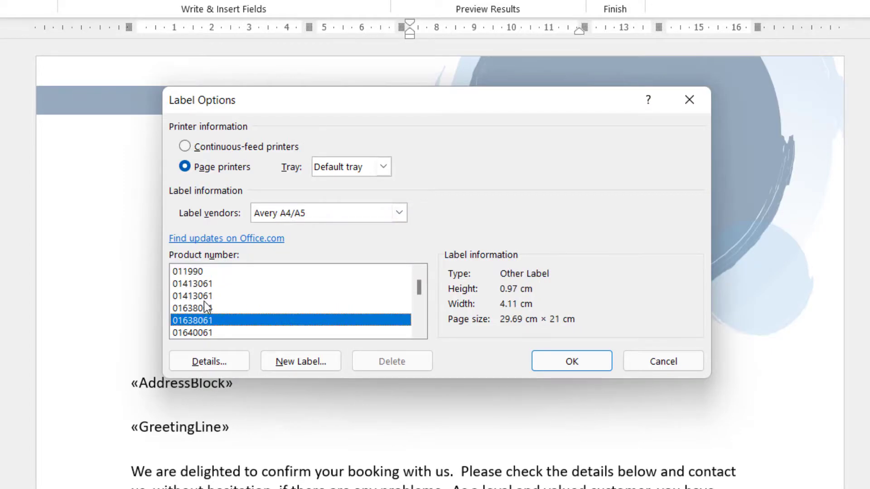
left_click(654, 360)
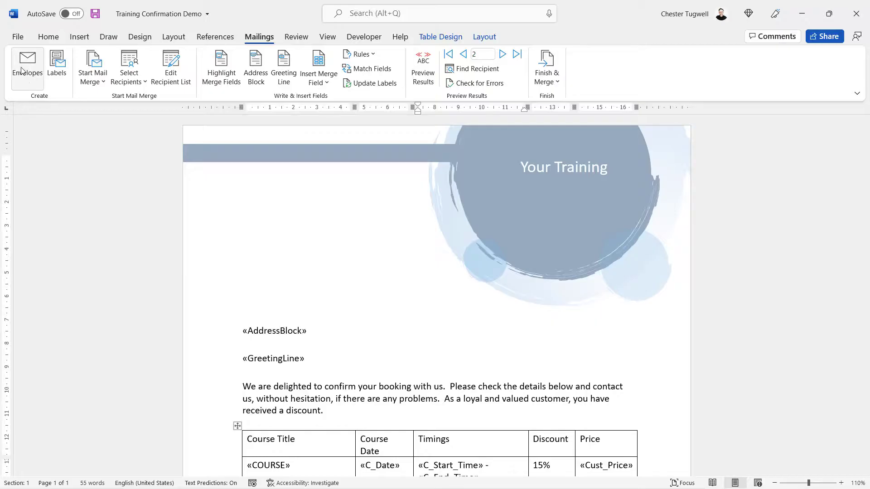
View the settings for creating an individual envelope and the Single label print option for labels, cancelling both without creating anything.
left_click(39, 80)
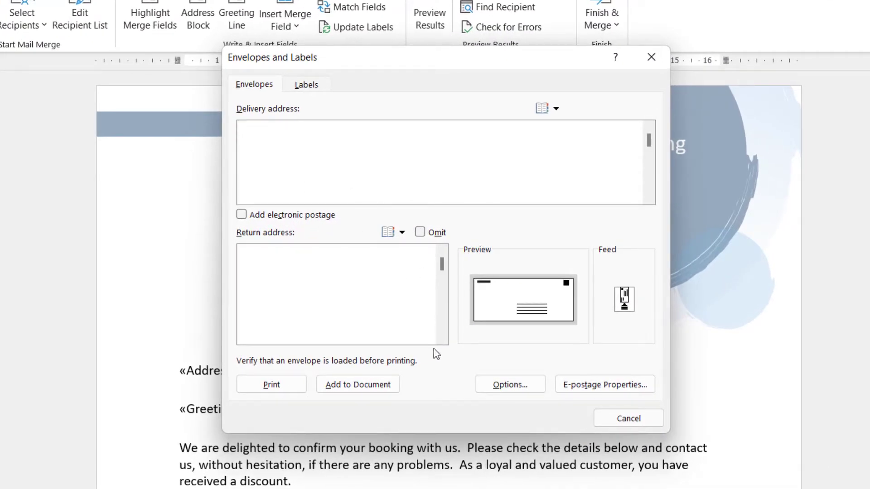
left_click(646, 421)
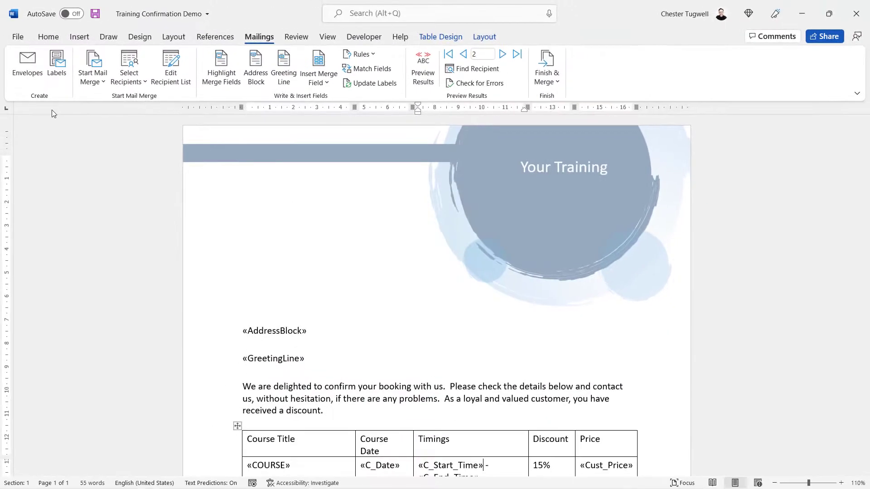
left_click(59, 77)
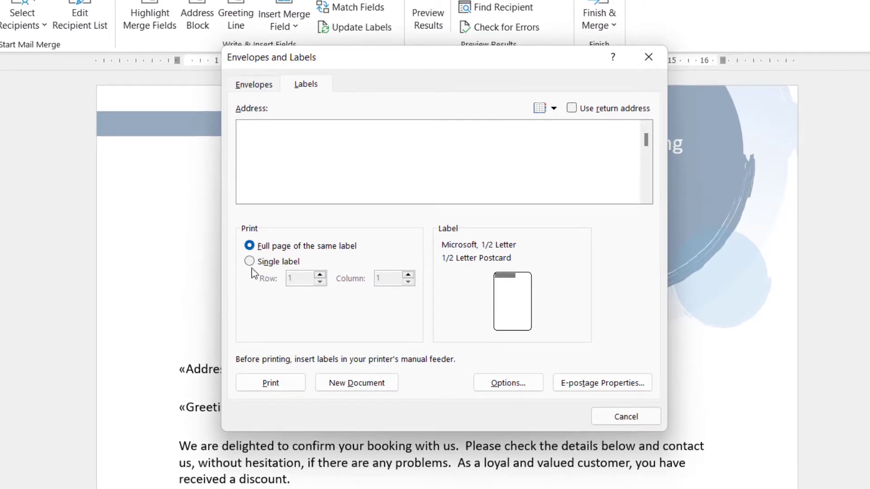
left_click(279, 263)
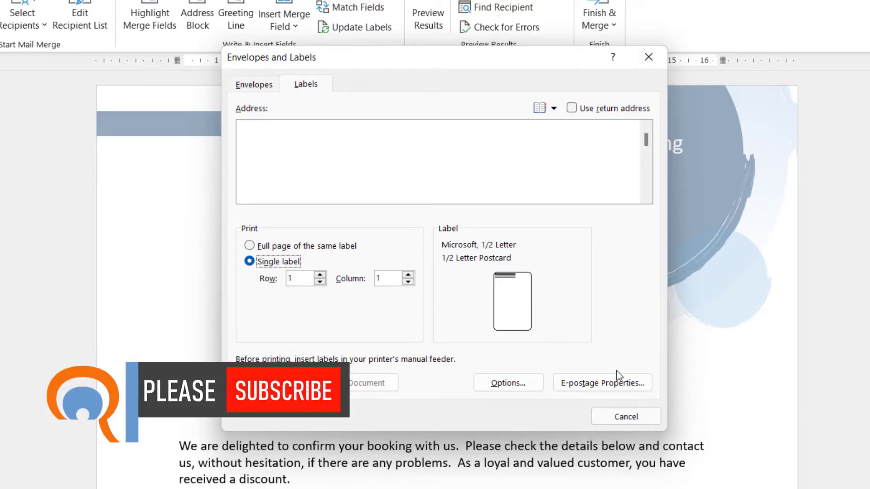
left_click(626, 416)
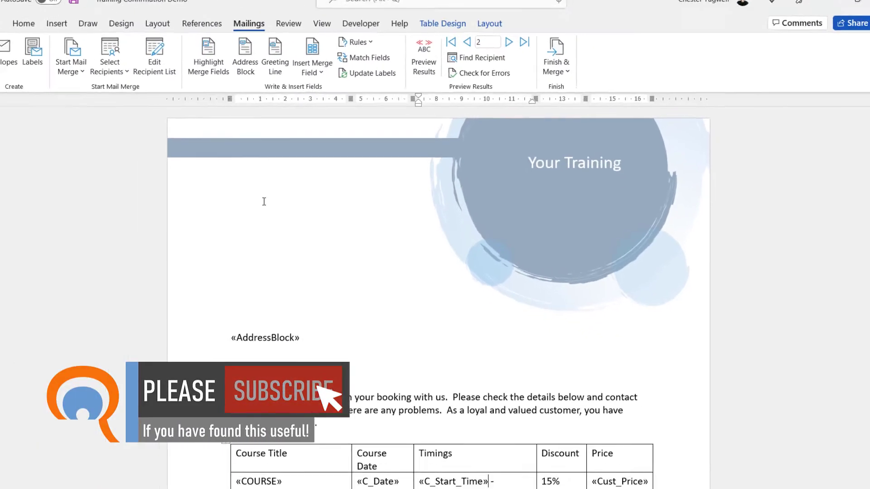